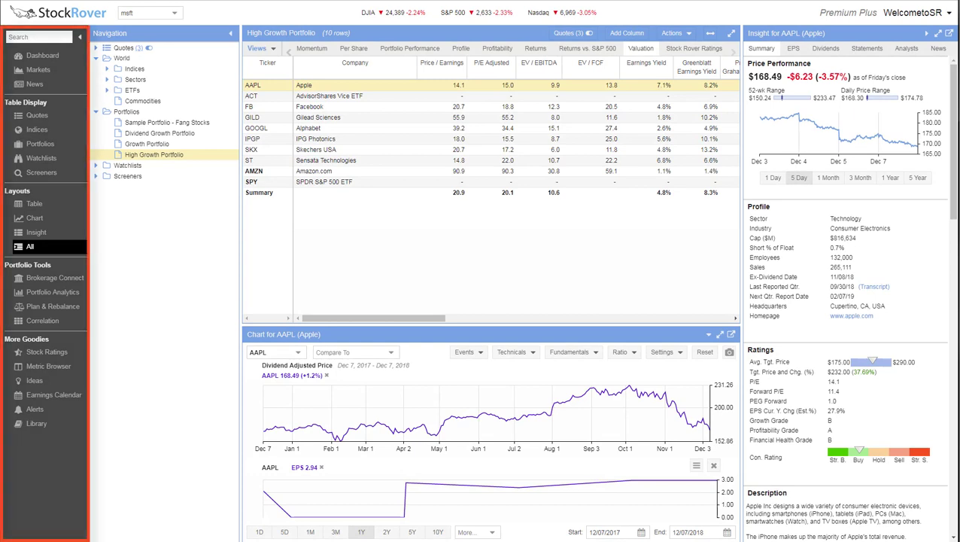
# - Collapse and re-expand the side menu, then show the portfolio full-width and Apple's insight report
pyautogui.click(81, 39)
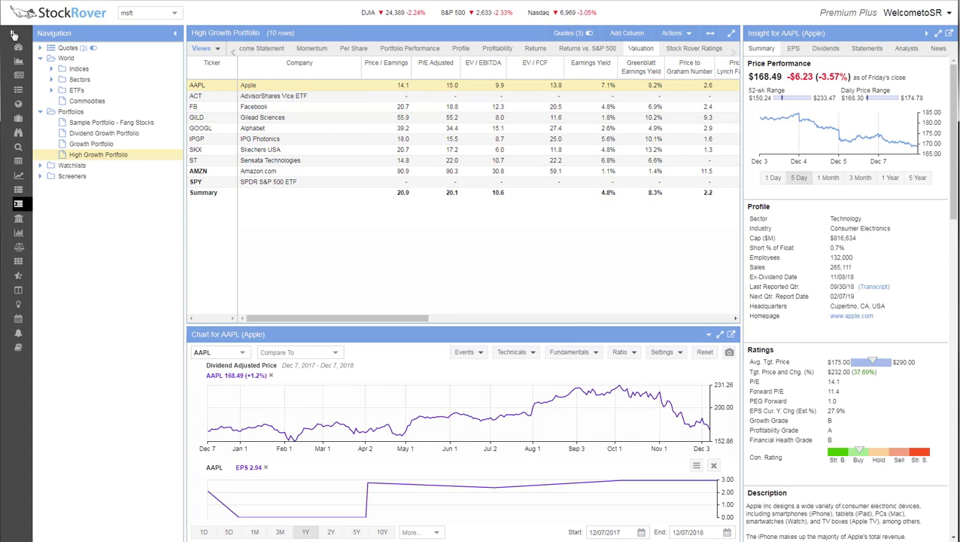
pyautogui.click(13, 35)
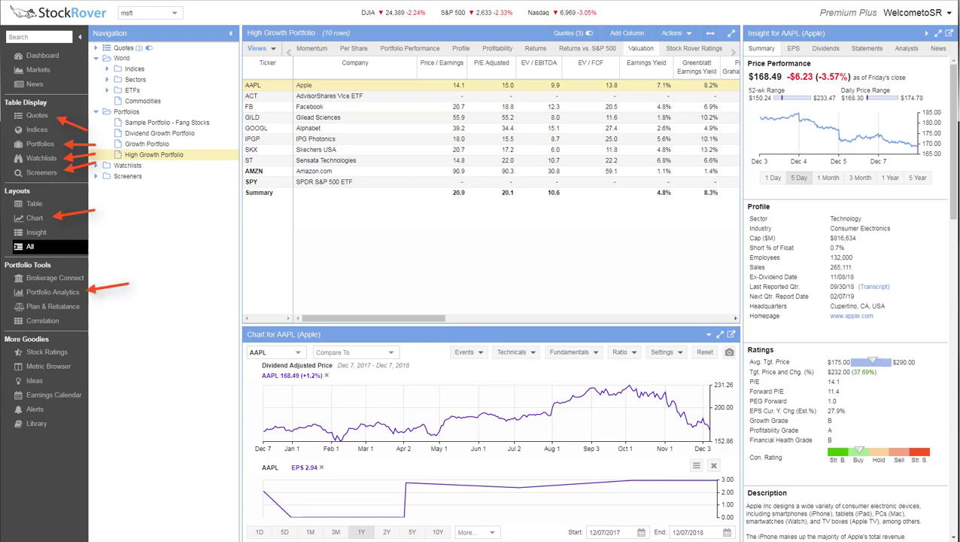
pyautogui.click(30, 205)
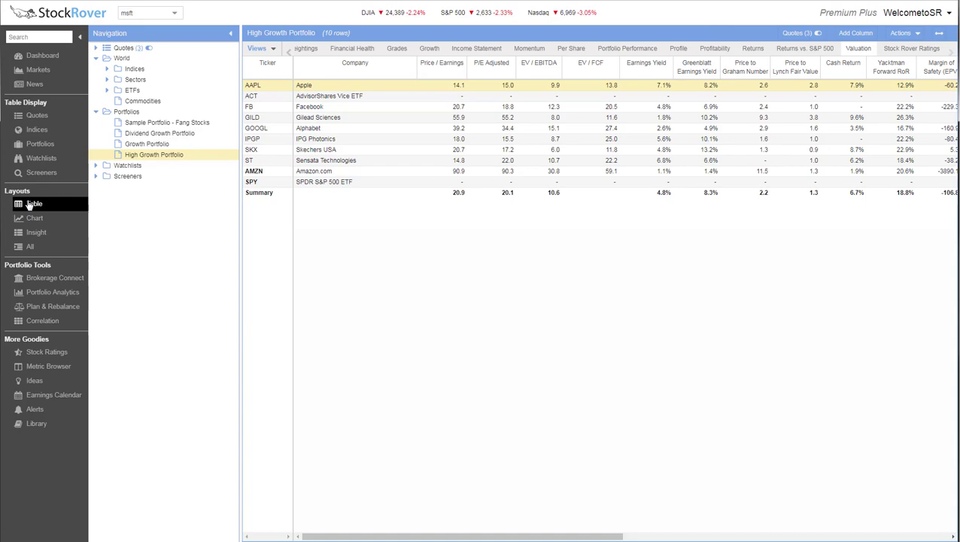
pyautogui.click(35, 232)
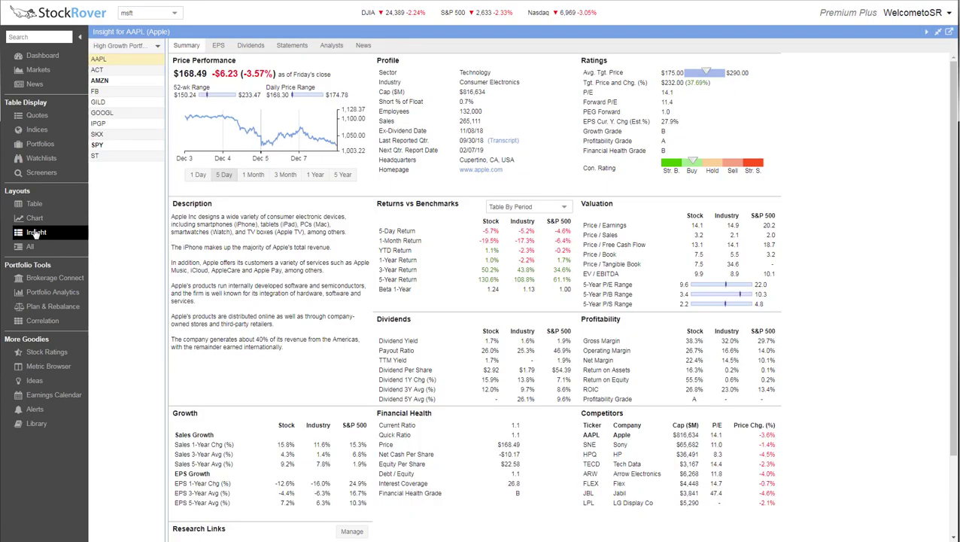
# - Restore the combined table, chart and insight layout, preview a ticker's card, and go to Dashboard
pyautogui.hotkey('alt', 'a')
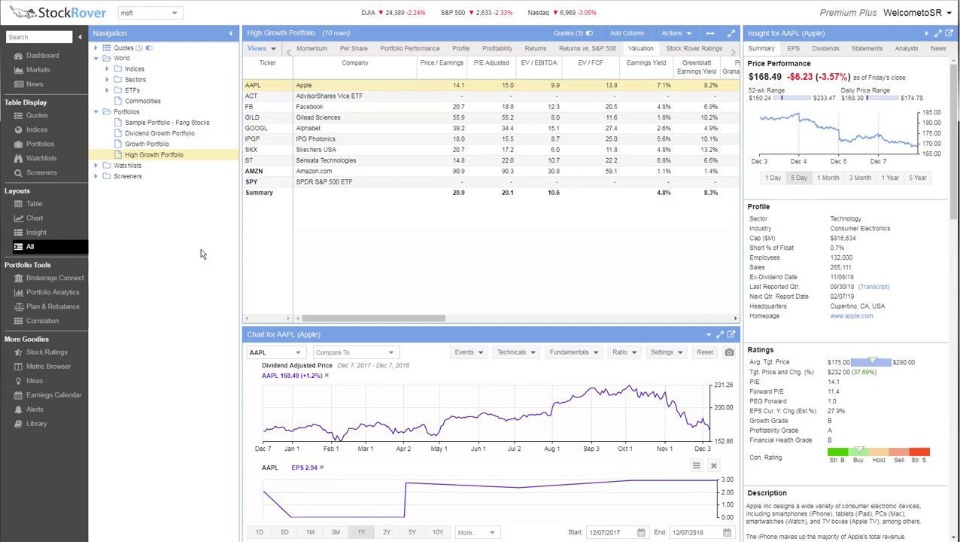
pyautogui.moveTo(265, 174)
pyautogui.click(35, 54)
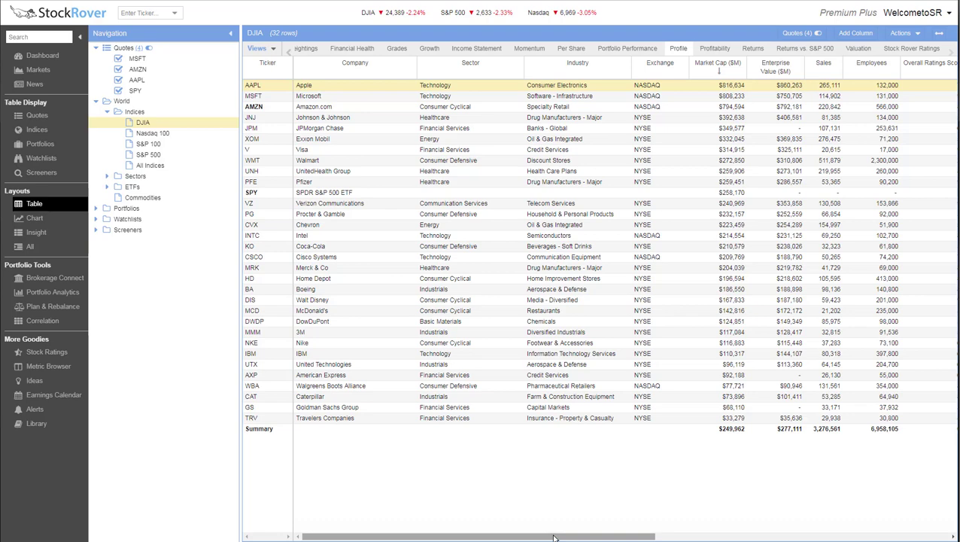
# - Scroll the DJIA table sideways, view the four-stock Quotes list, then return to the DJIA components
pyautogui.hscroll(5, 624, 301)
pyautogui.hscroll(14, 623, 301)
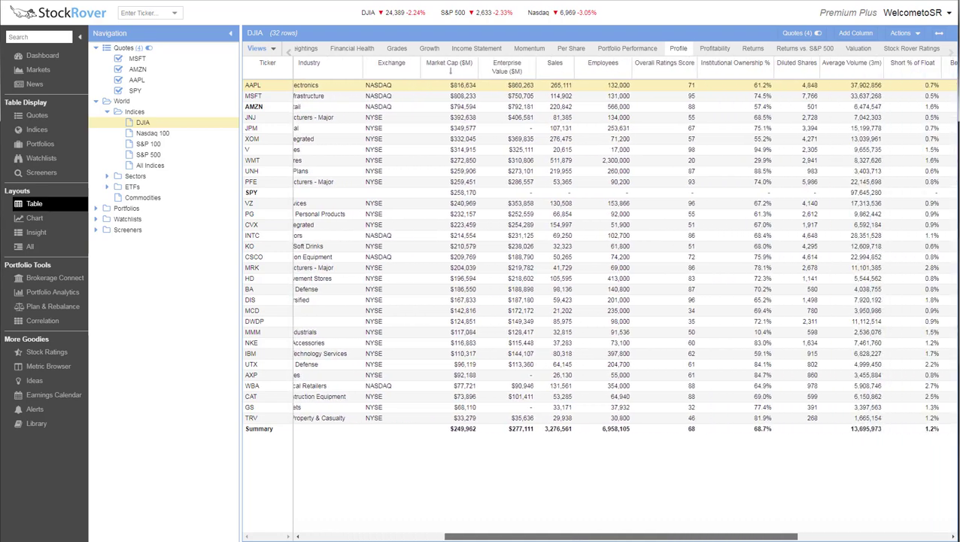
pyautogui.hscroll(2, 624, 301)
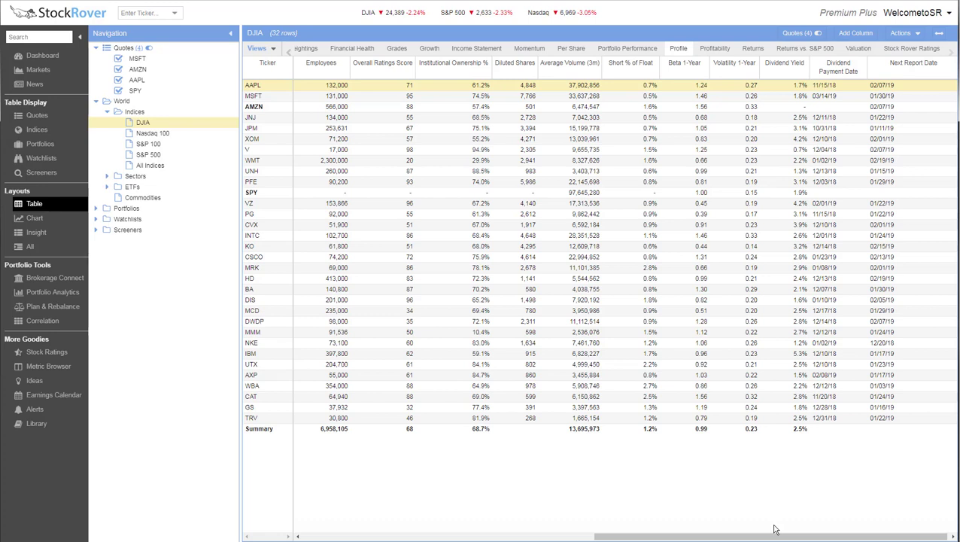
pyautogui.click(118, 49)
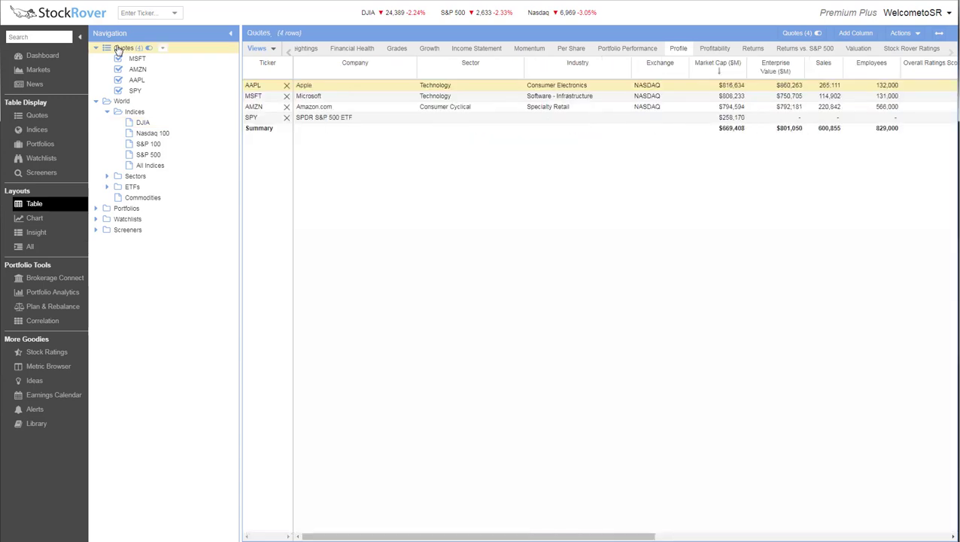
pyautogui.click(142, 123)
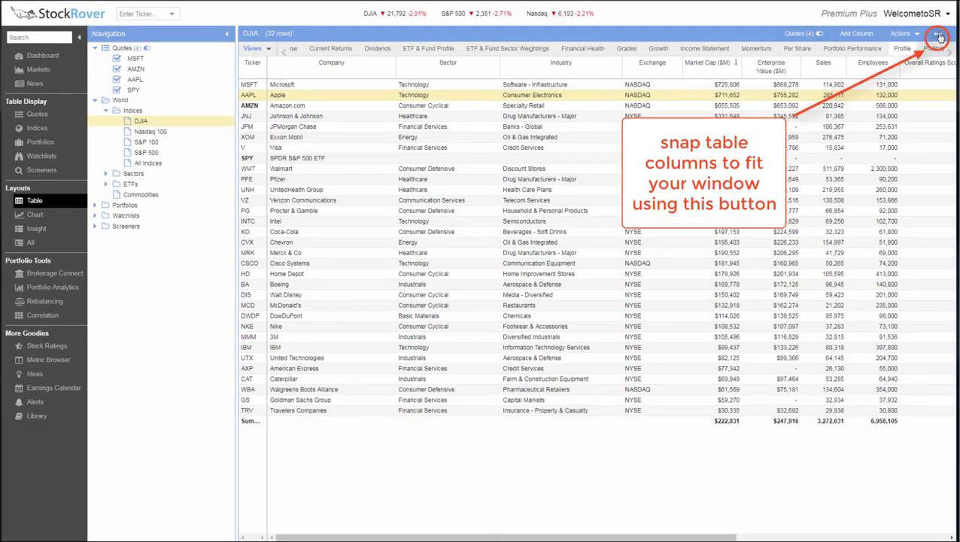
# - Fit all columns to the window, move Gross Margin beside Return on Assets, and sort by Return on Equity
pyautogui.click(939, 37)
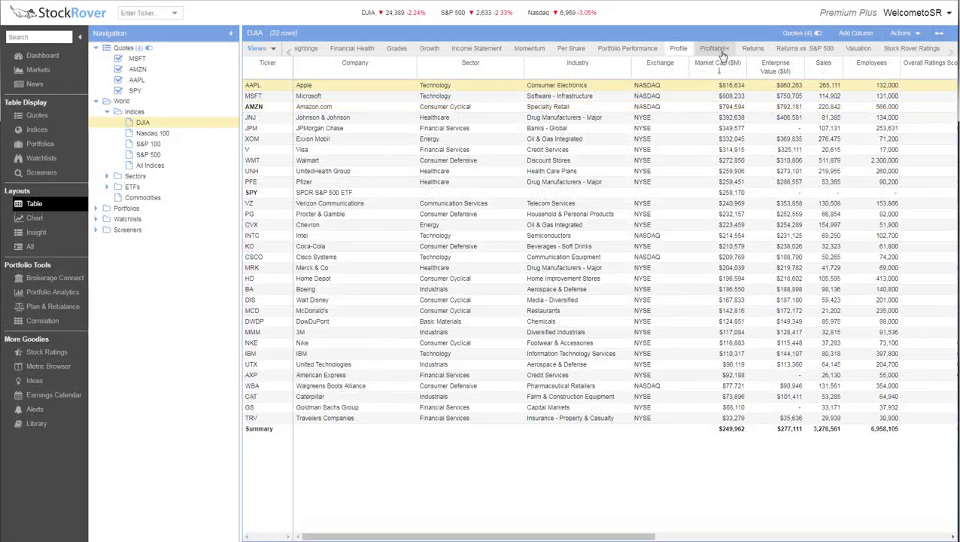
pyautogui.click(715, 48)
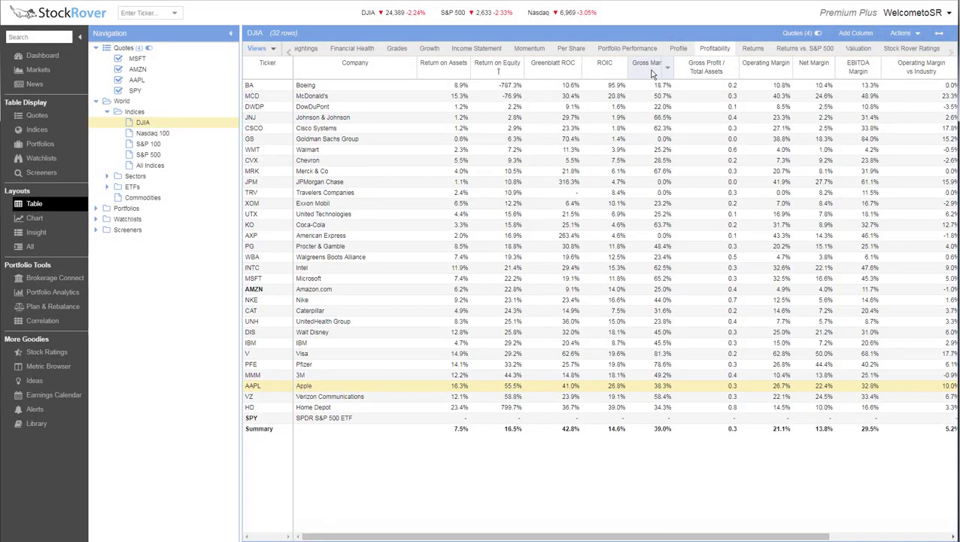
pyautogui.moveTo(648, 65); pyautogui.dragTo(444, 69)
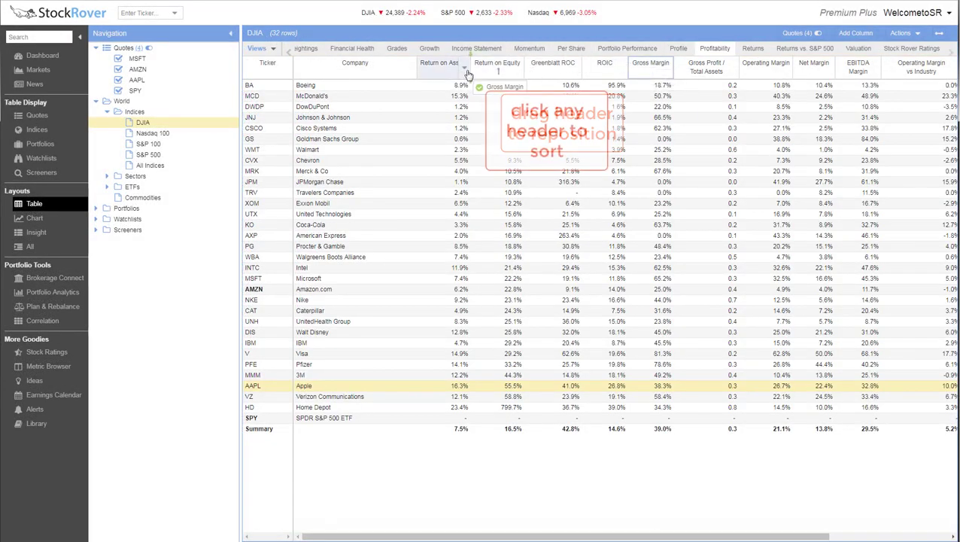
pyautogui.click(541, 65)
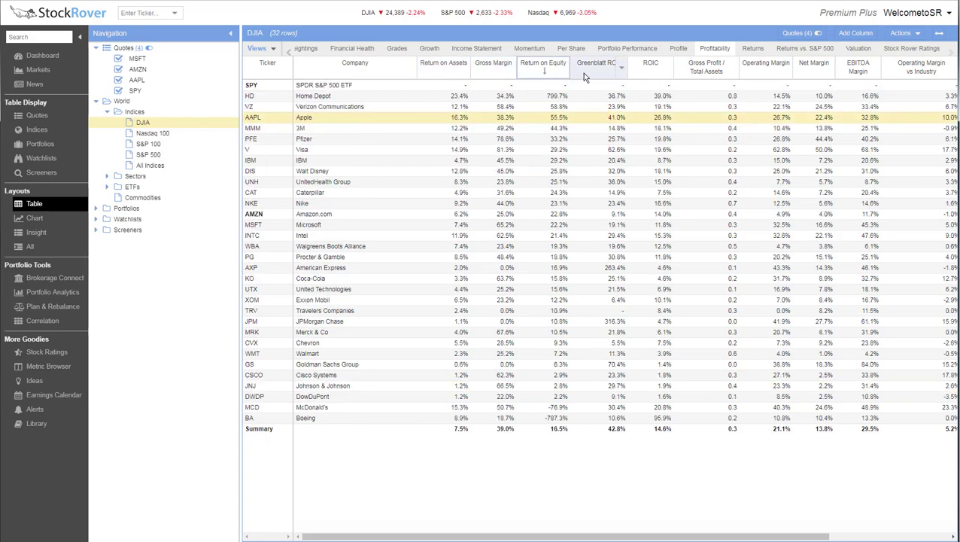
# - Switch to Valuation metrics and browse the table views list, the Caterpillar row menu and export options
pyautogui.click(858, 48)
pyautogui.click(260, 48)
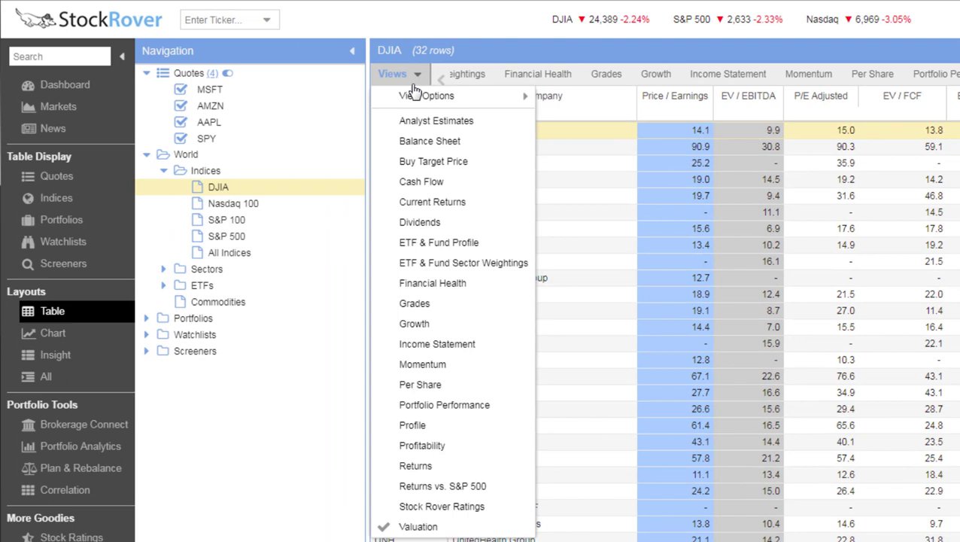
pyautogui.moveTo(413, 98)
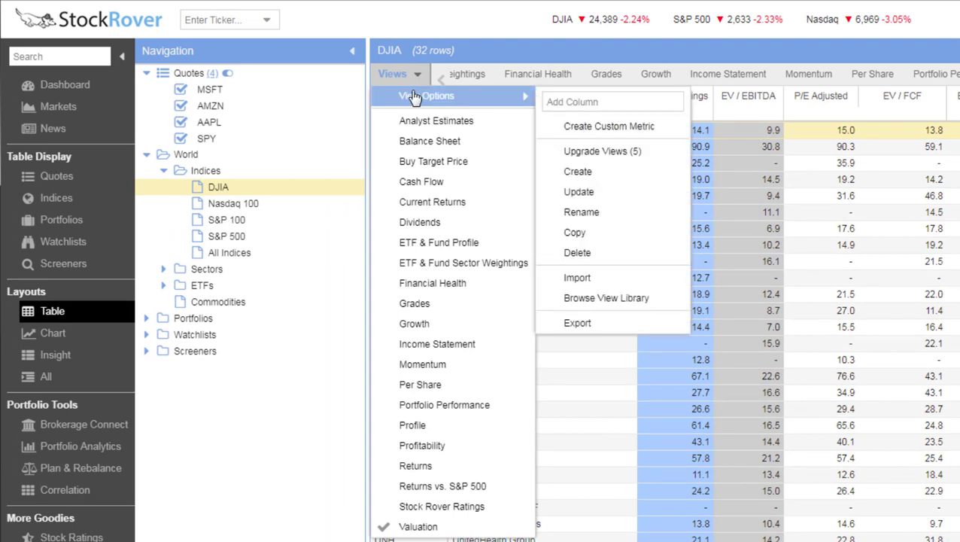
pyautogui.click(470, 57)
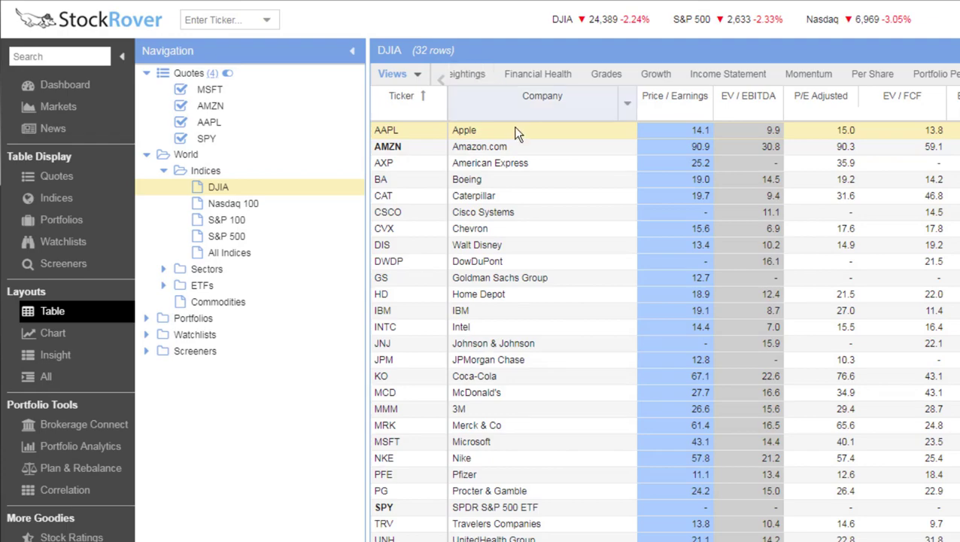
pyautogui.rightClick(527, 196)
pyautogui.moveTo(603, 389)
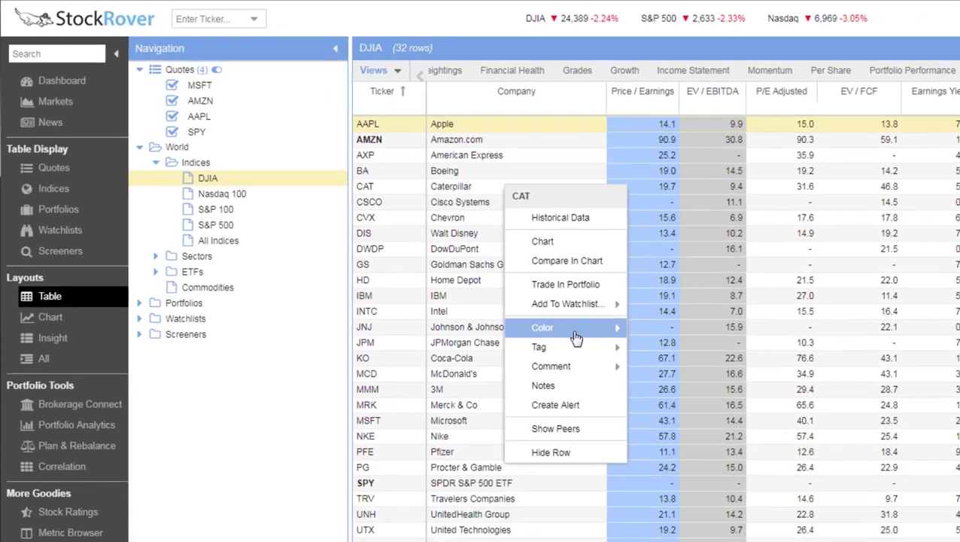
pyautogui.moveTo(606, 351)
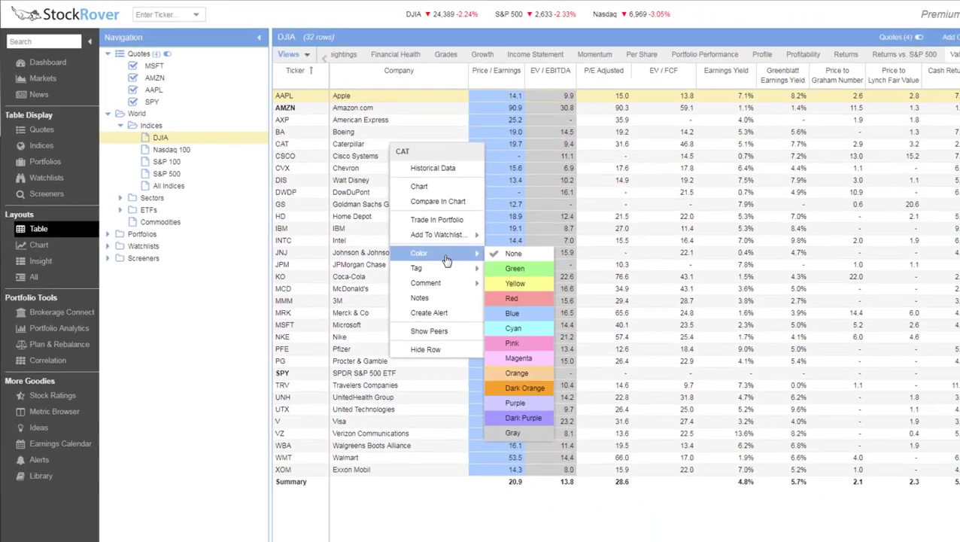
pyautogui.click(900, 33)
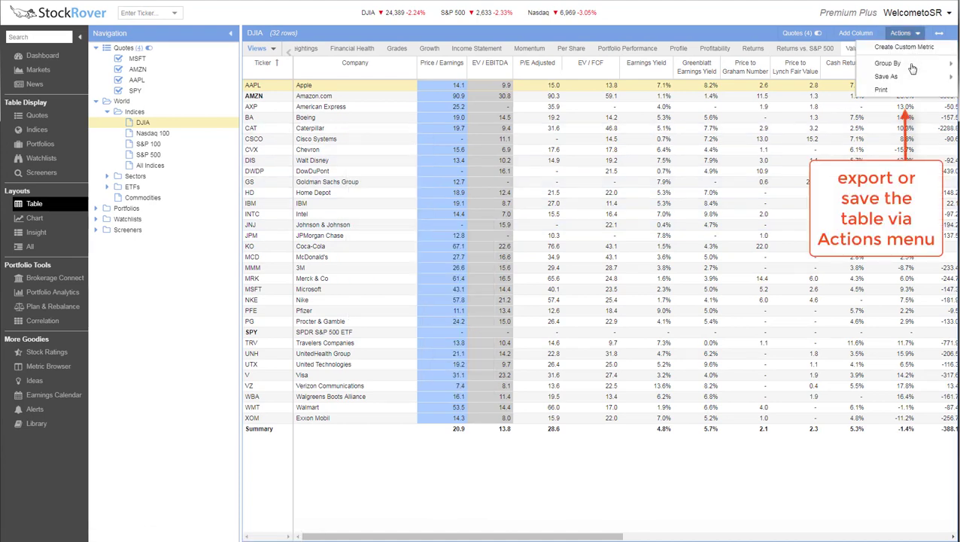
pyautogui.moveTo(911, 83)
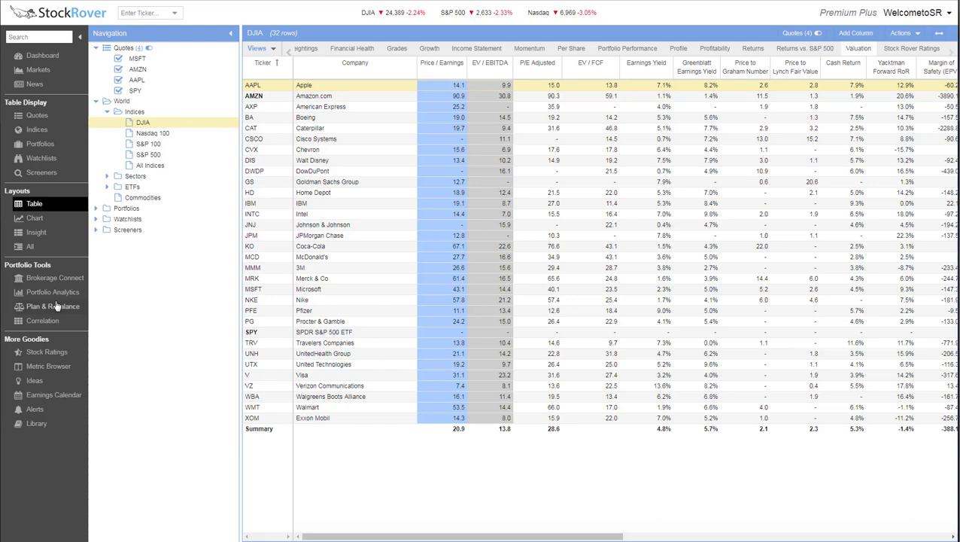
# - Go from Portfolio Analytics to the Brokerage Connect terms page and preview the Portfolios right-click menu
pyautogui.click(53, 292)
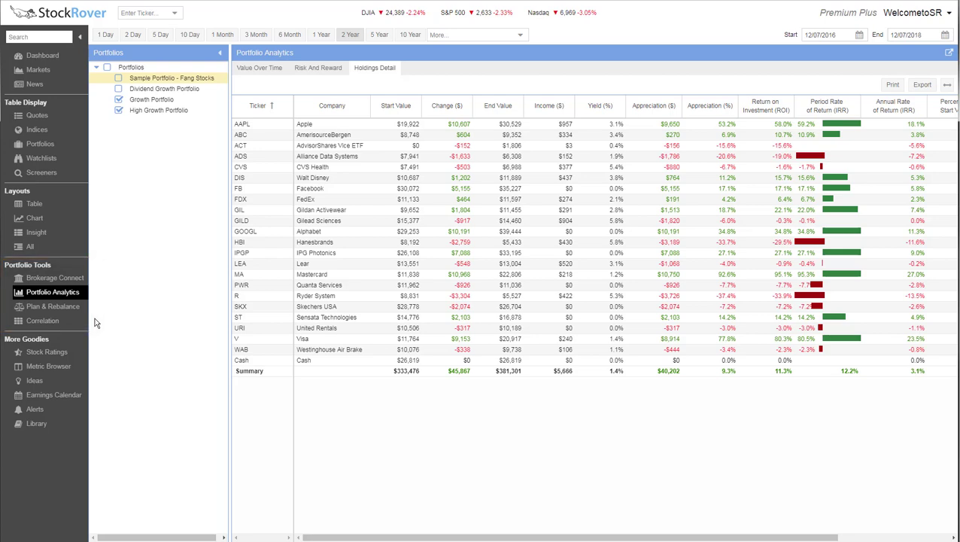
pyautogui.click(64, 280)
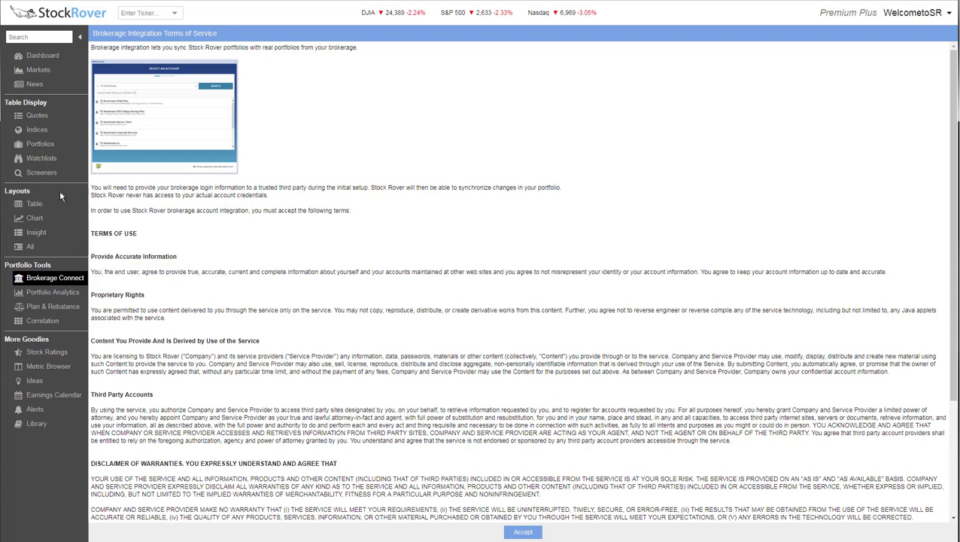
pyautogui.rightClick(48, 151)
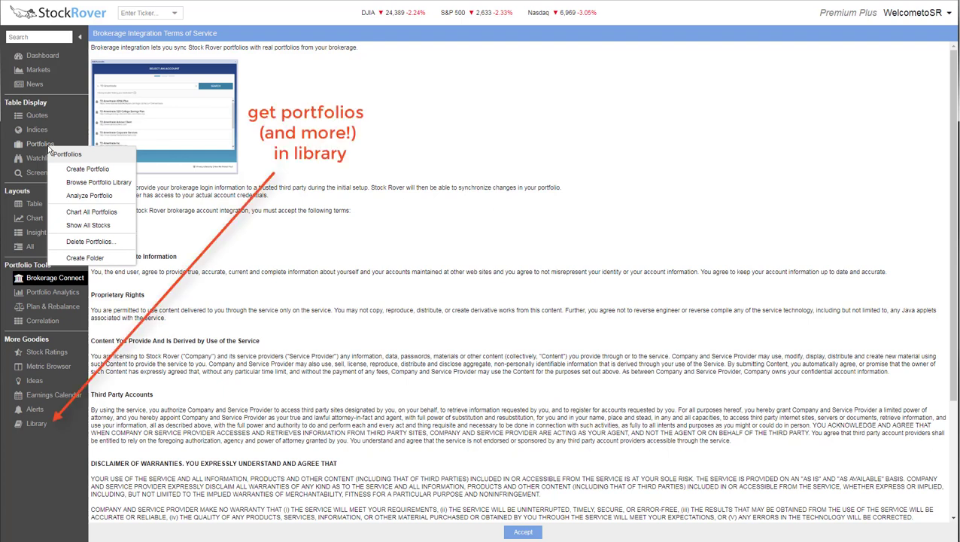
pyautogui.click(174, 189)
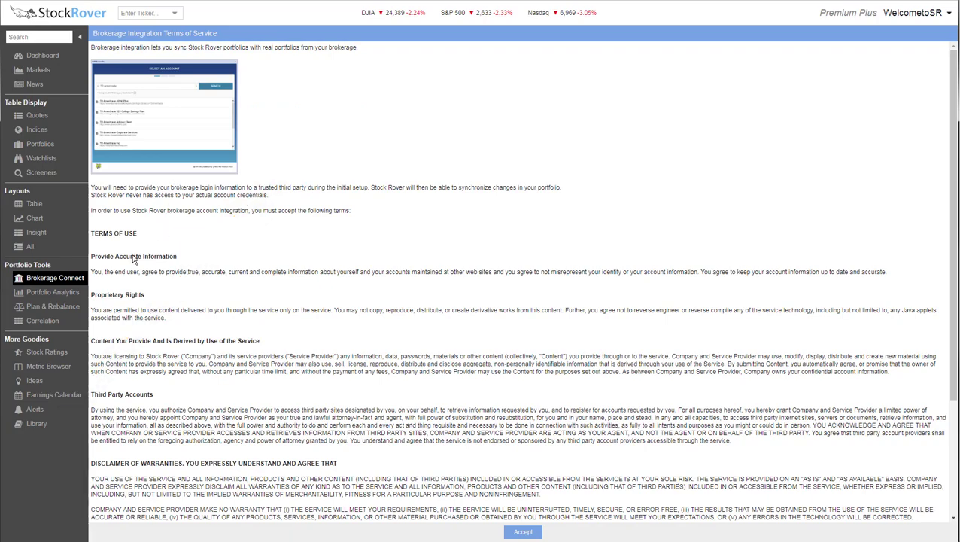
# - Reopen Portfolio Analytics for the checked portfolios and review the Value Over Time and Risk And Reward tabs
pyautogui.click(77, 294)
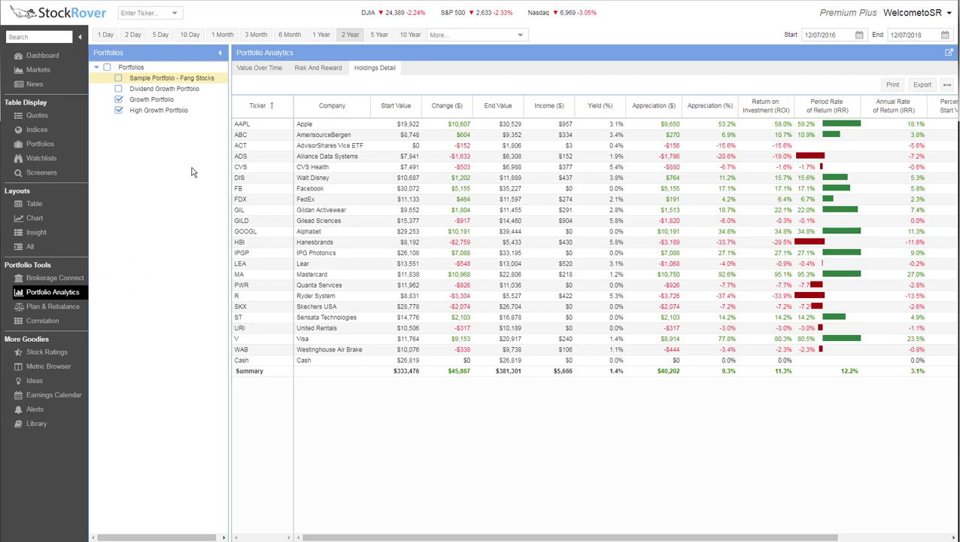
pyautogui.click(258, 69)
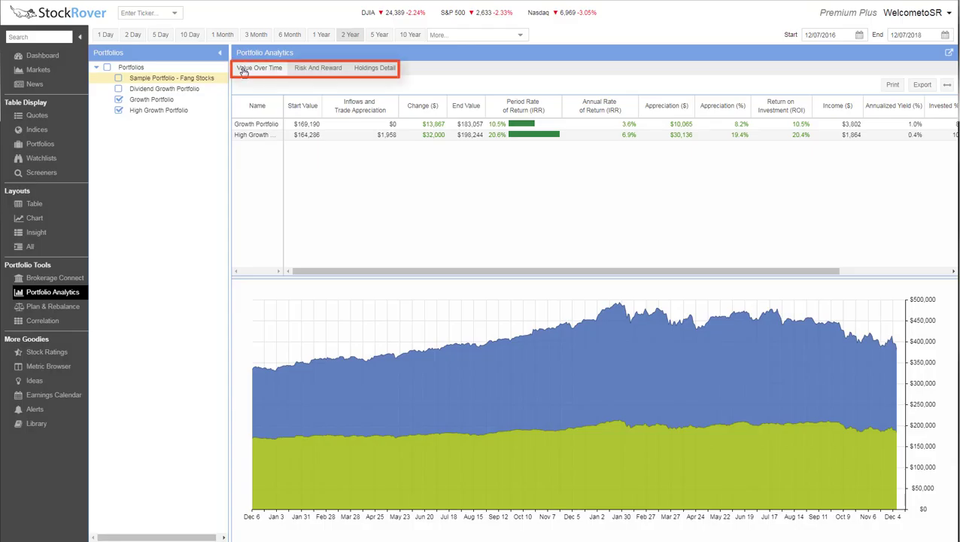
pyautogui.click(306, 68)
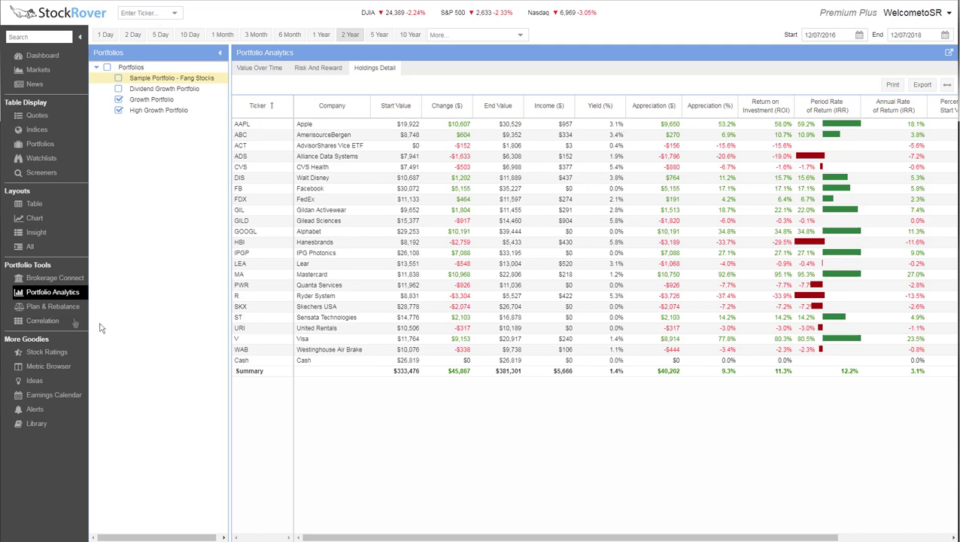
# - In Plan & Rebalance, set ADS planned quantity to 40 and CVS to 70, then review Planned Trade
pyautogui.click(65, 310)
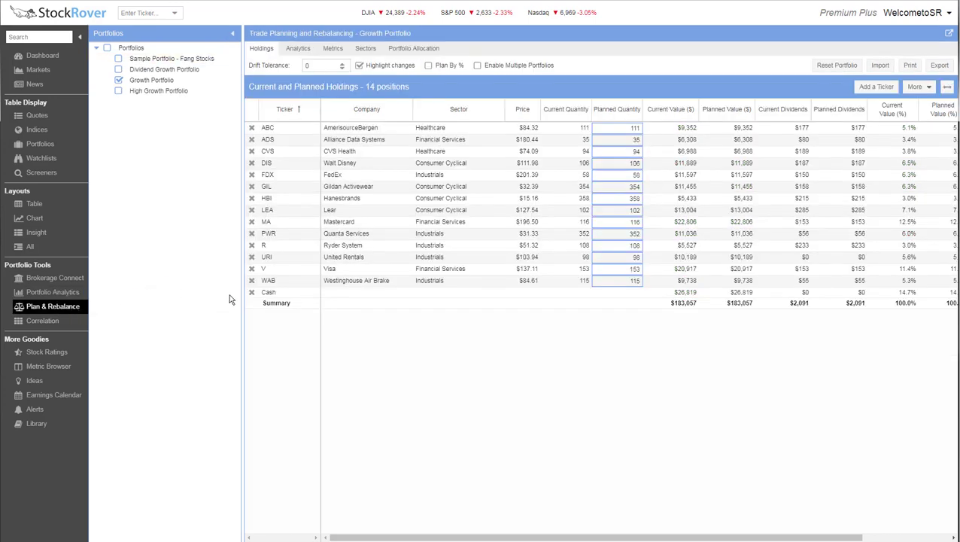
pyautogui.click(610, 140)
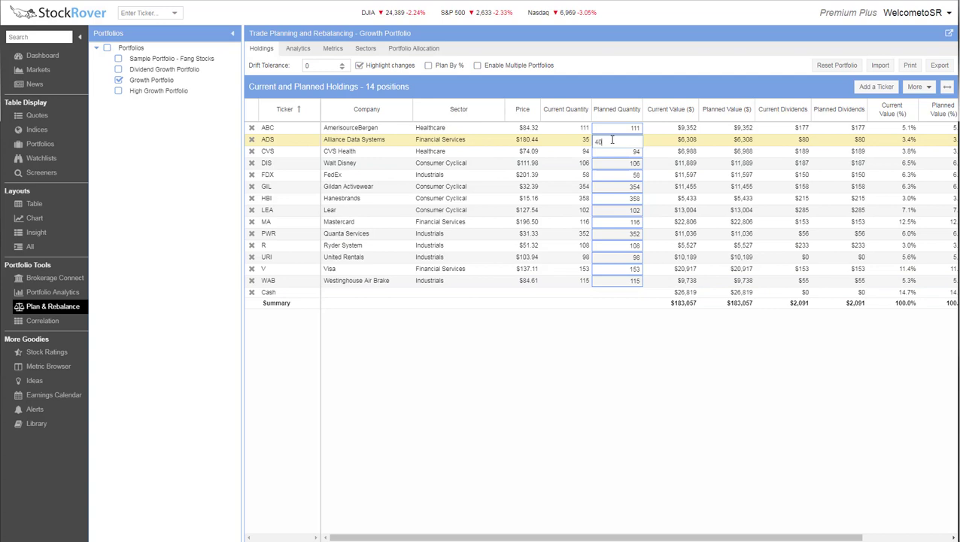
pyautogui.press('Return')
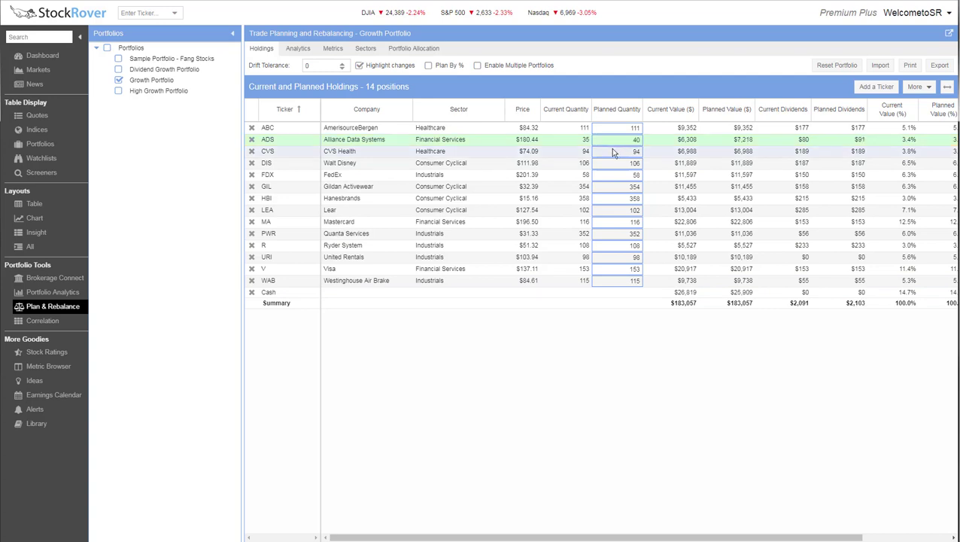
pyautogui.click(612, 151)
pyautogui.write('70')
pyautogui.press('Return')
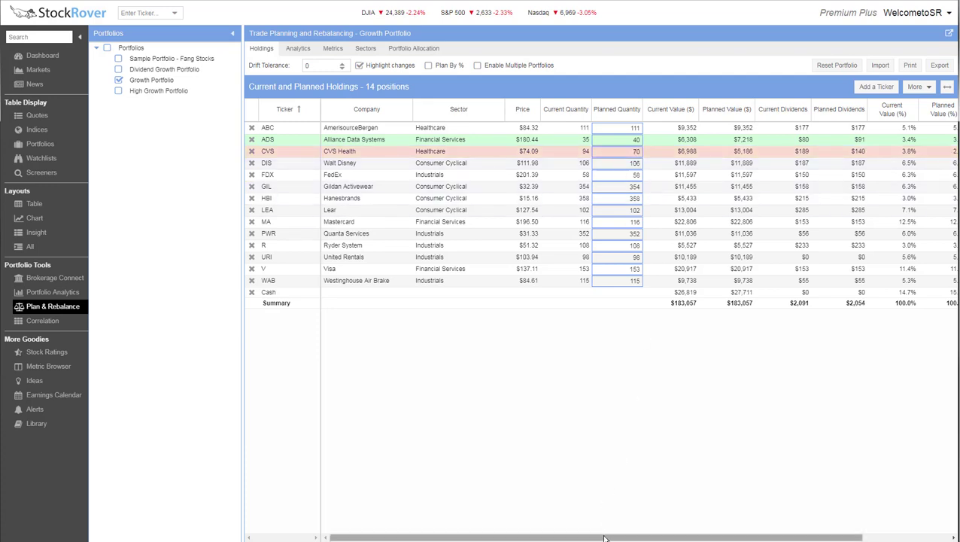
pyautogui.moveTo(605, 537); pyautogui.dragTo(735, 535)
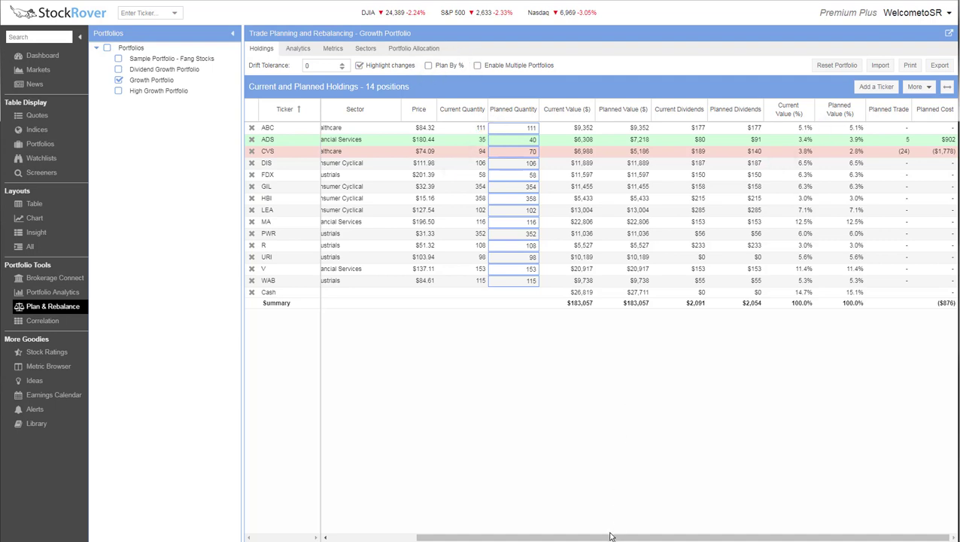
pyautogui.moveTo(611, 537); pyautogui.dragTo(458, 524)
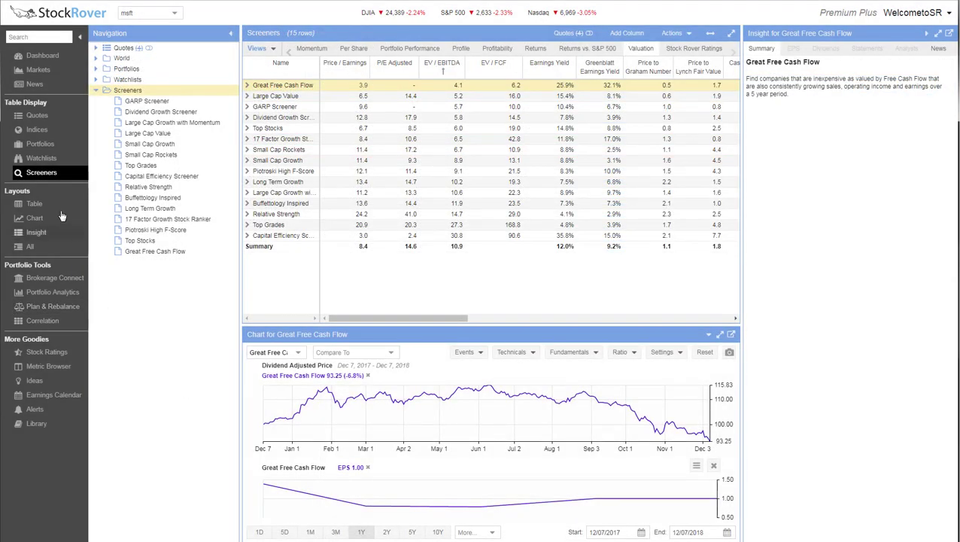
# - Import Low PEG Companies from the Screener Library and return to the Screeners list
pyautogui.rightClick(46, 173)
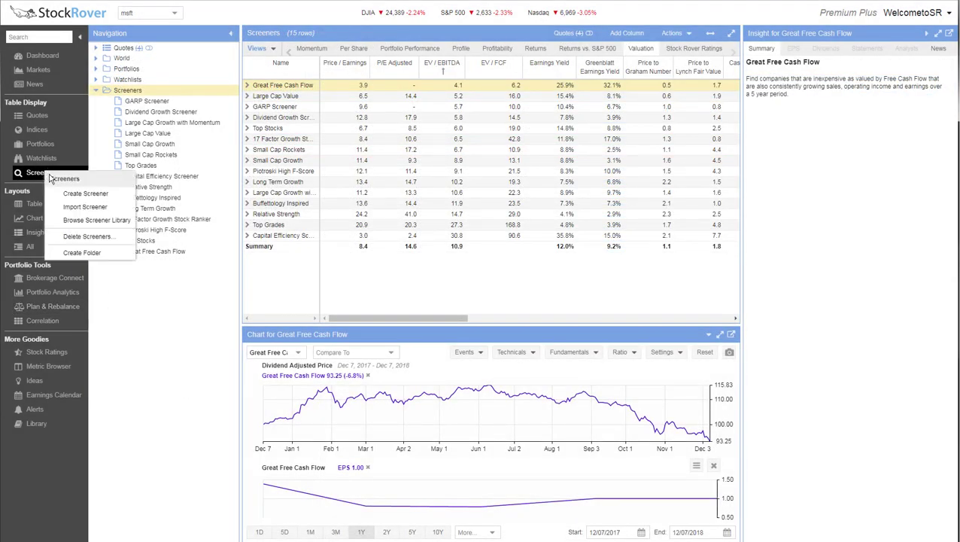
pyautogui.click(76, 222)
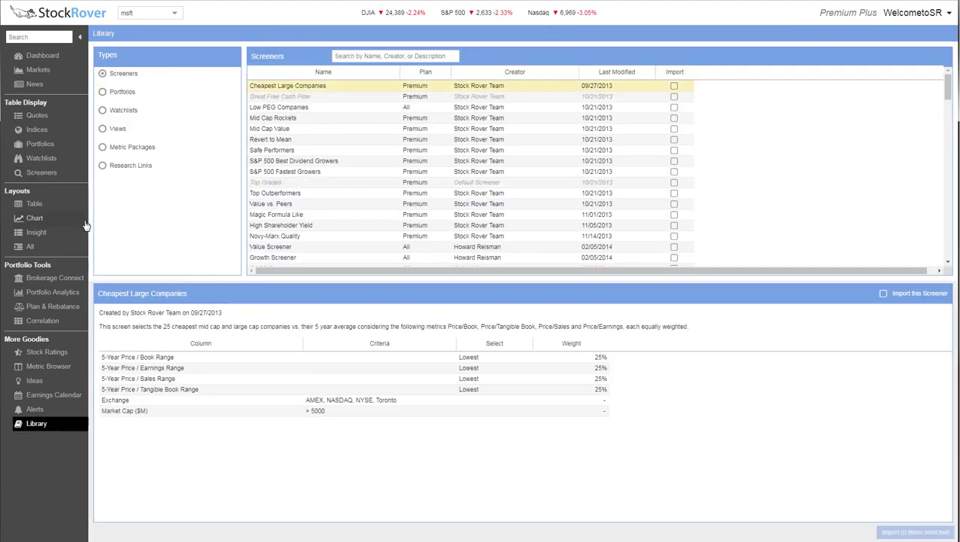
pyautogui.click(674, 107)
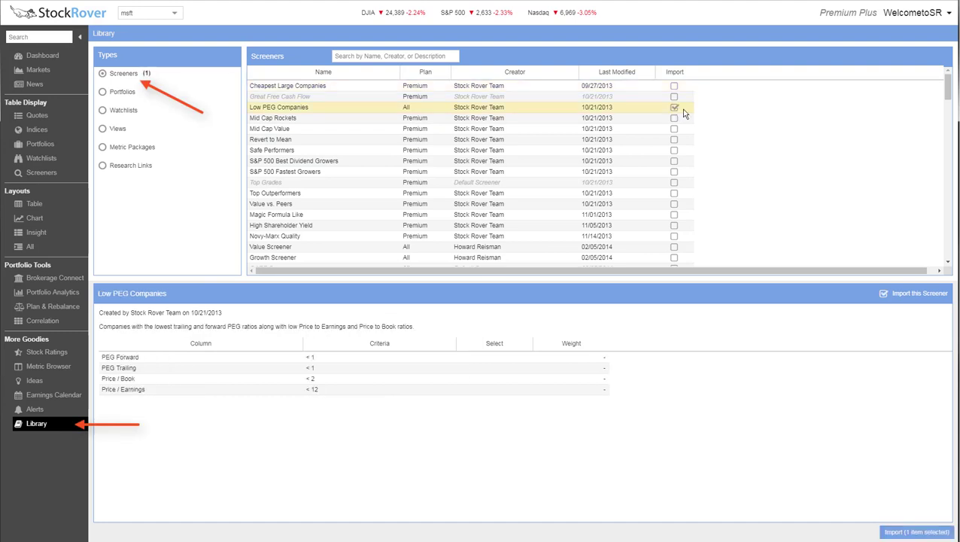
pyautogui.click(901, 532)
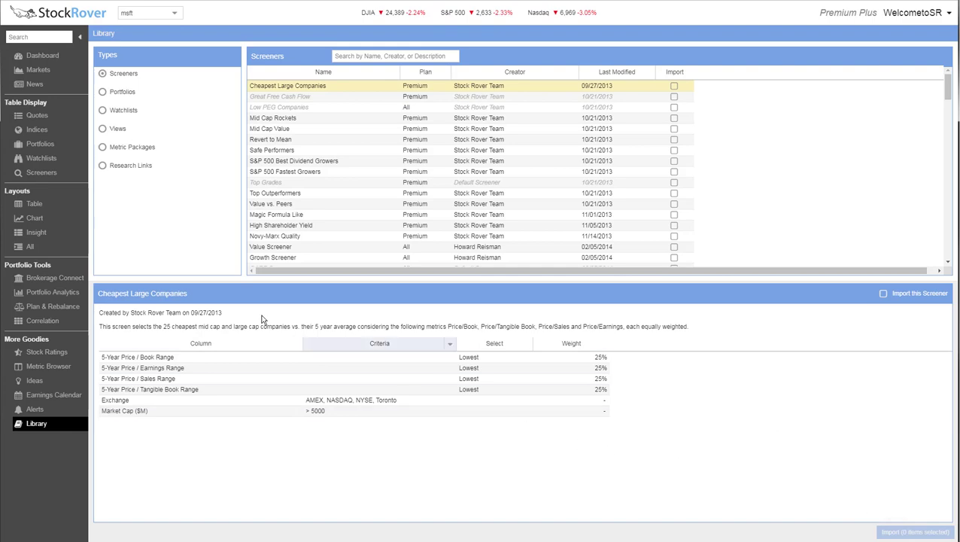
pyautogui.click(20, 174)
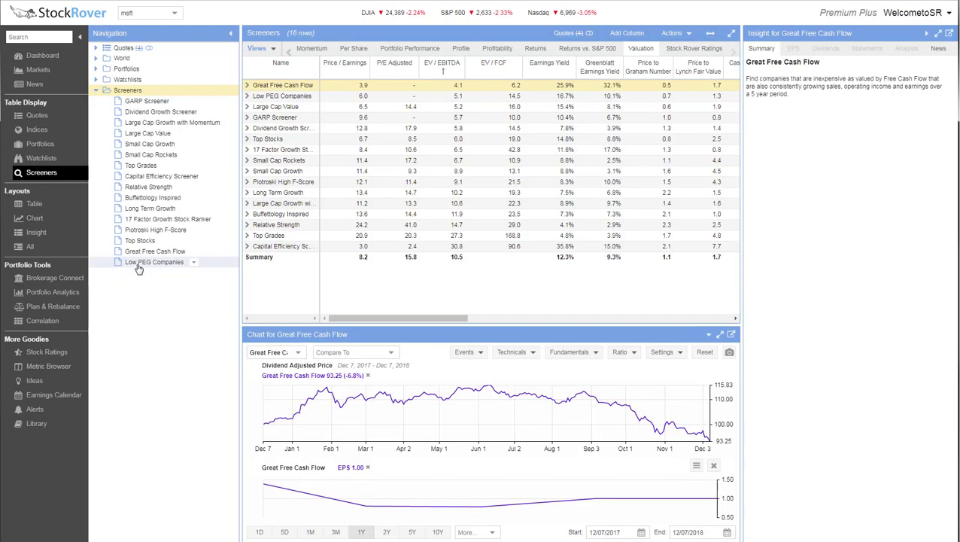
# - Open Low PEG Companies for updating and set PEG Forward below 0.9
pyautogui.rightClick(139, 263)
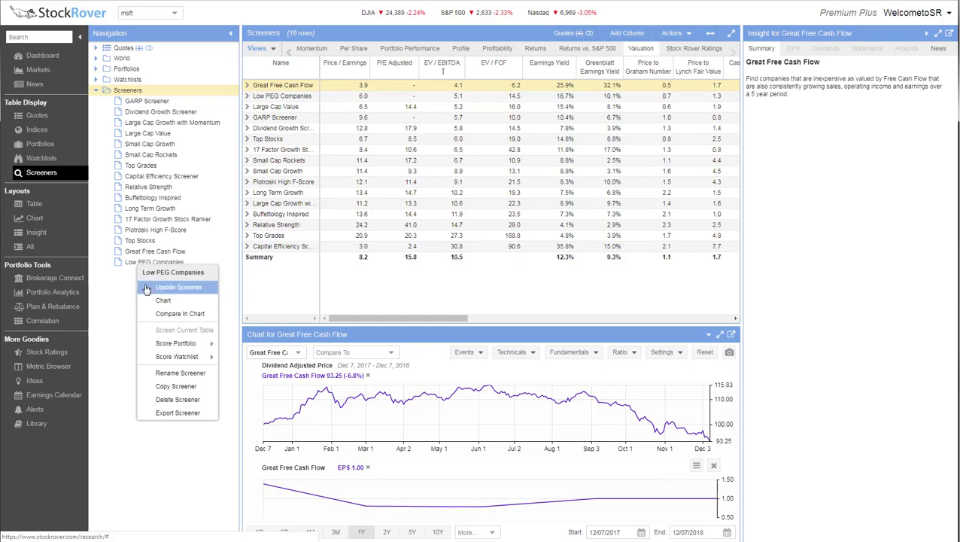
pyautogui.click(147, 290)
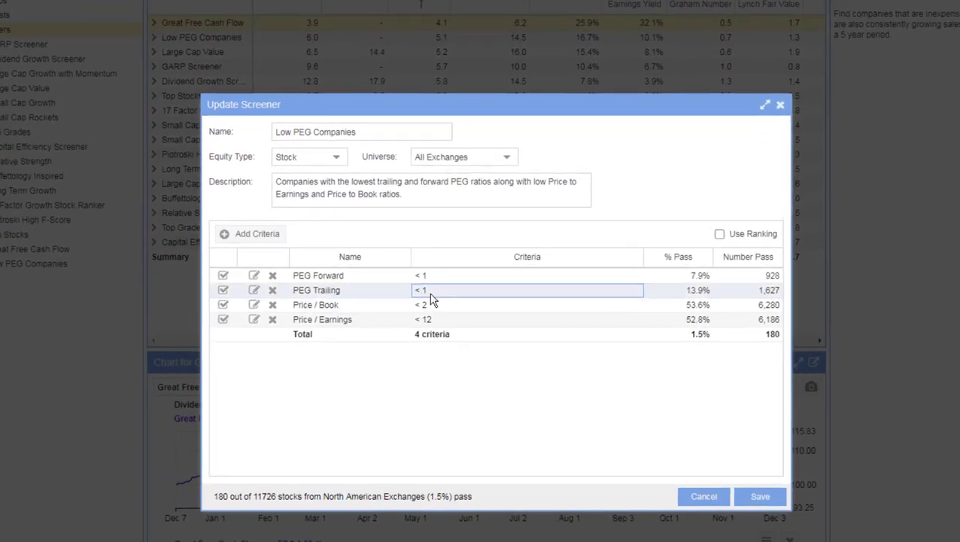
pyautogui.click(426, 276)
pyautogui.click(461, 337)
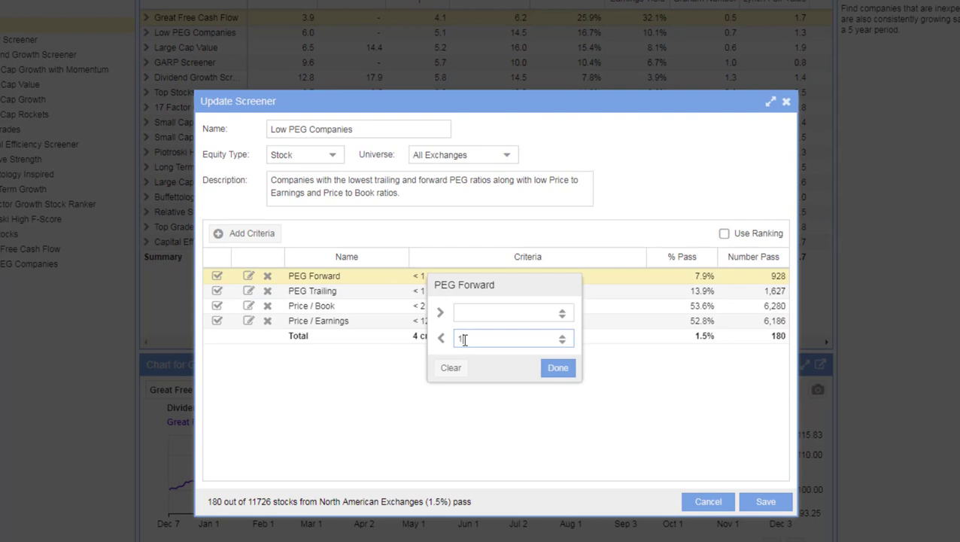
pyautogui.write('.9')
pyautogui.click(557, 368)
# - Lower the Price / Earnings limit from 12 to 11
pyautogui.click(428, 321)
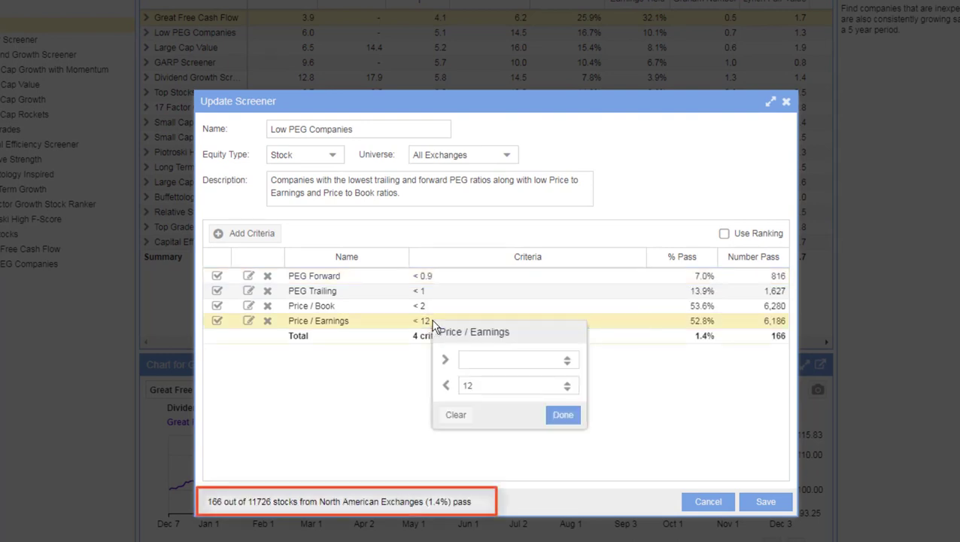
pyautogui.click(518, 386)
pyautogui.press('BackSpace')
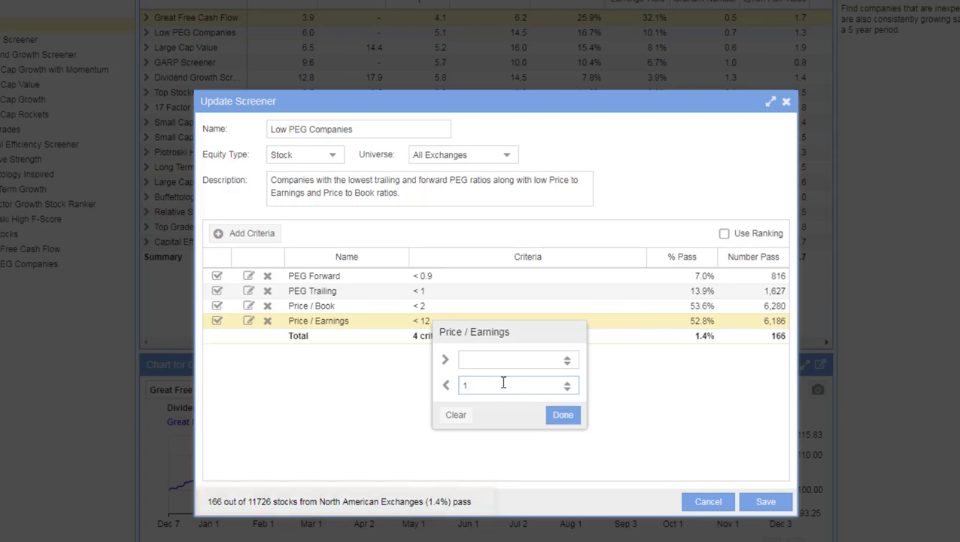
pyautogui.write('1')
pyautogui.click(553, 416)
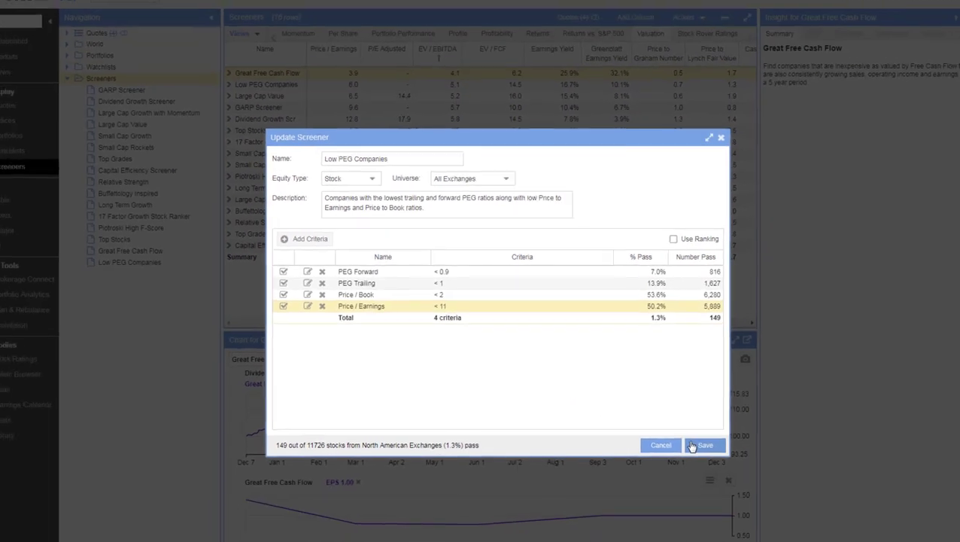
# - Save the Low PEG Companies screener and start a new screener with an added criterion
pyautogui.click(766, 501)
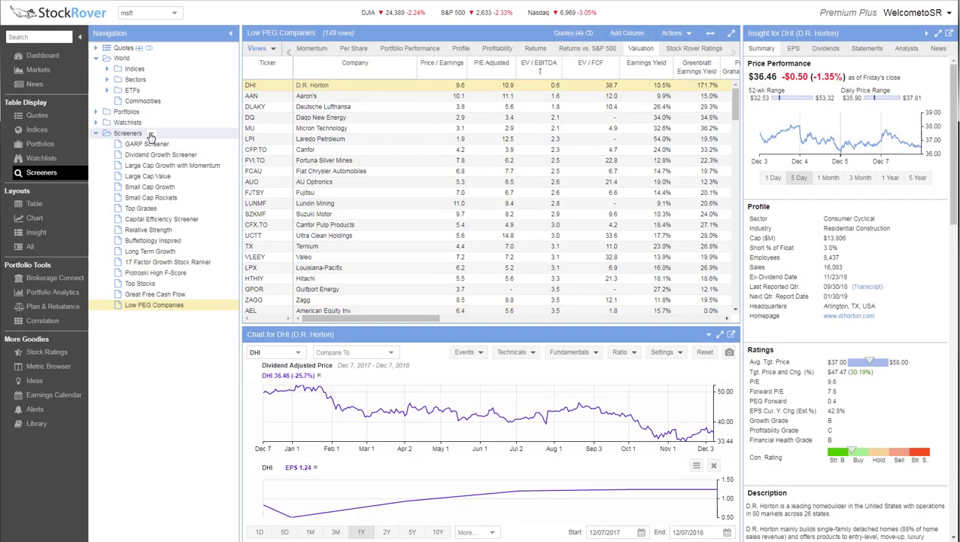
pyautogui.rightClick(149, 135)
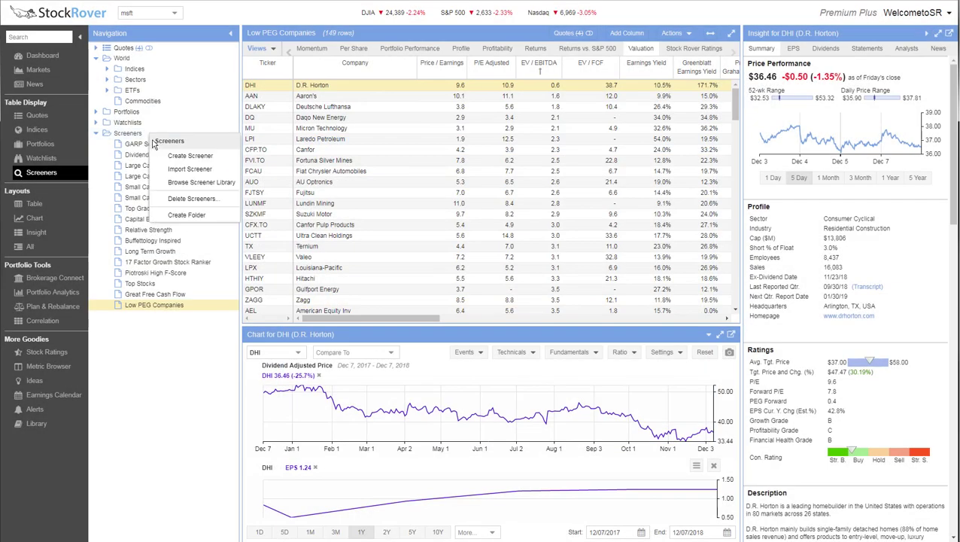
pyautogui.click(188, 156)
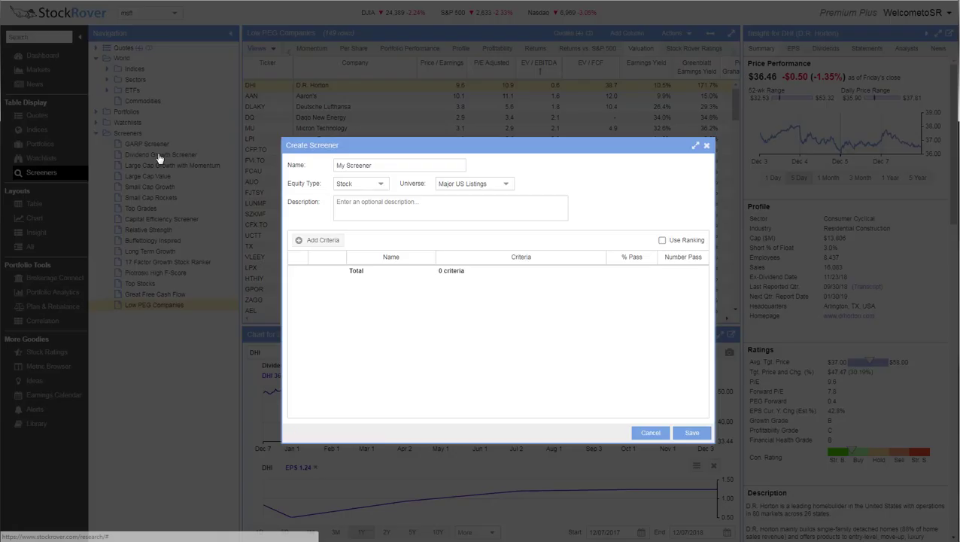
pyautogui.click(320, 241)
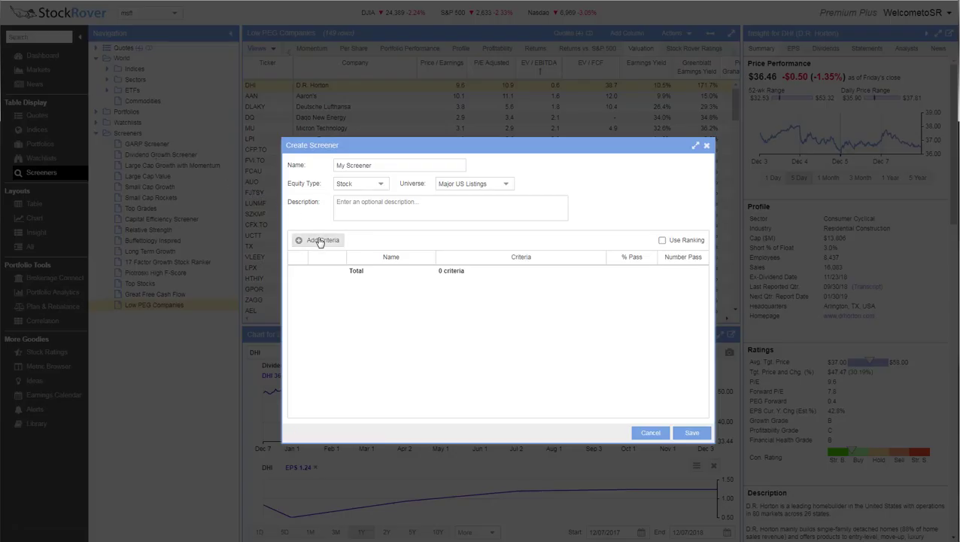
# - Add the freeform equation Return on Equity now > Return on Equity a year ago (TTM1)
pyautogui.click(396, 204)
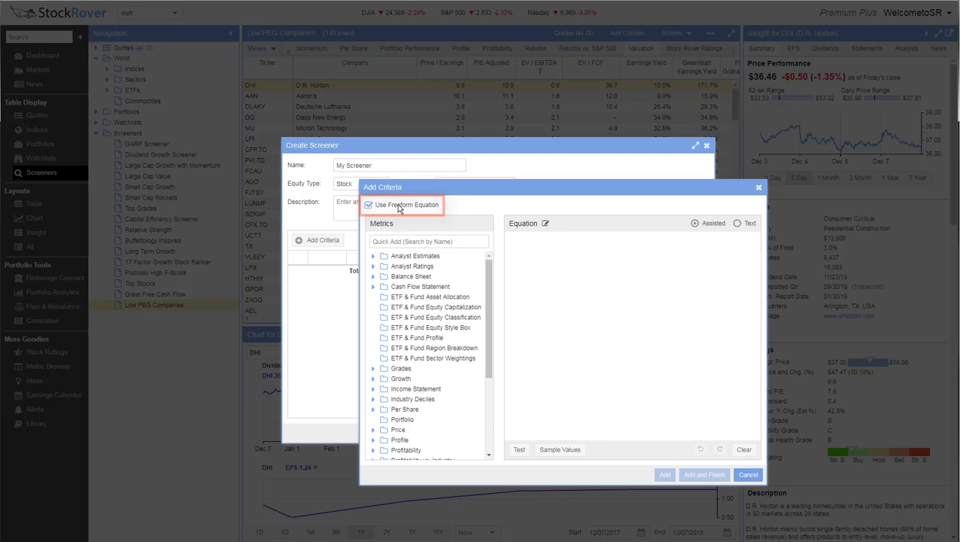
pyautogui.write('roe')
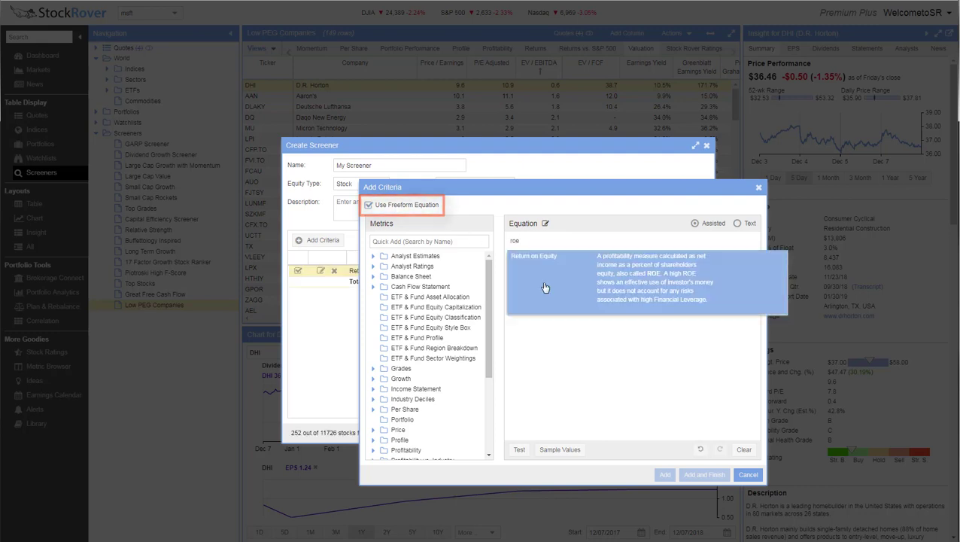
pyautogui.click(545, 286)
pyautogui.write('>')
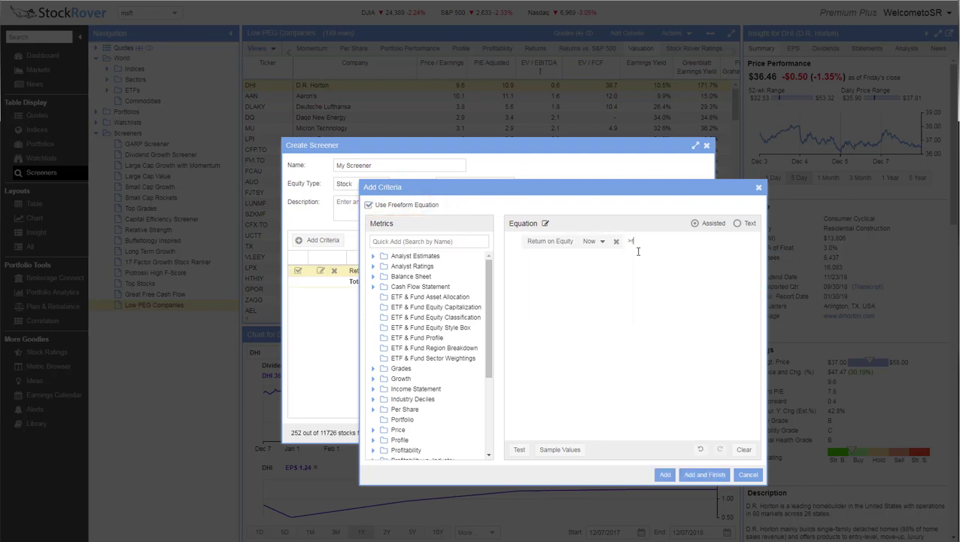
pyautogui.write('roe')
pyautogui.click(638, 258)
pyautogui.click(715, 242)
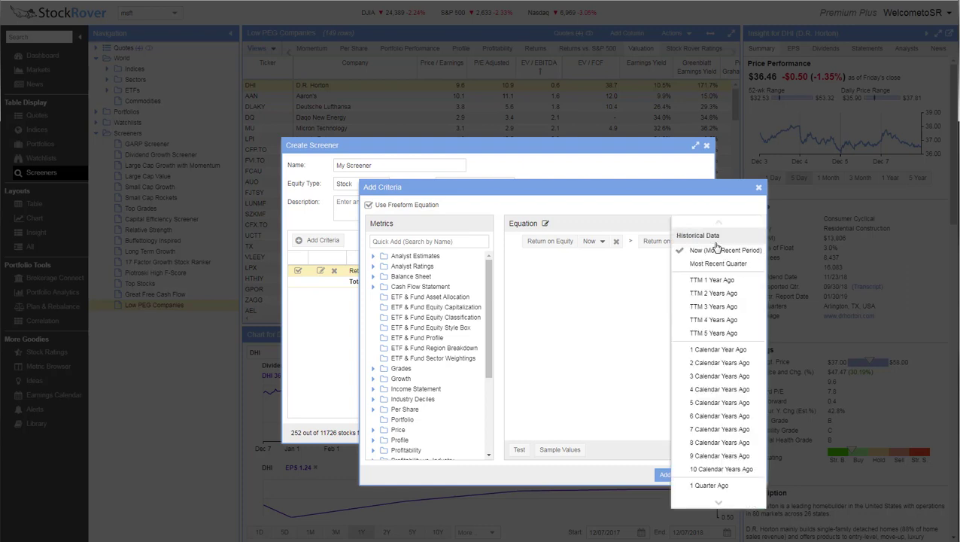
pyautogui.click(714, 283)
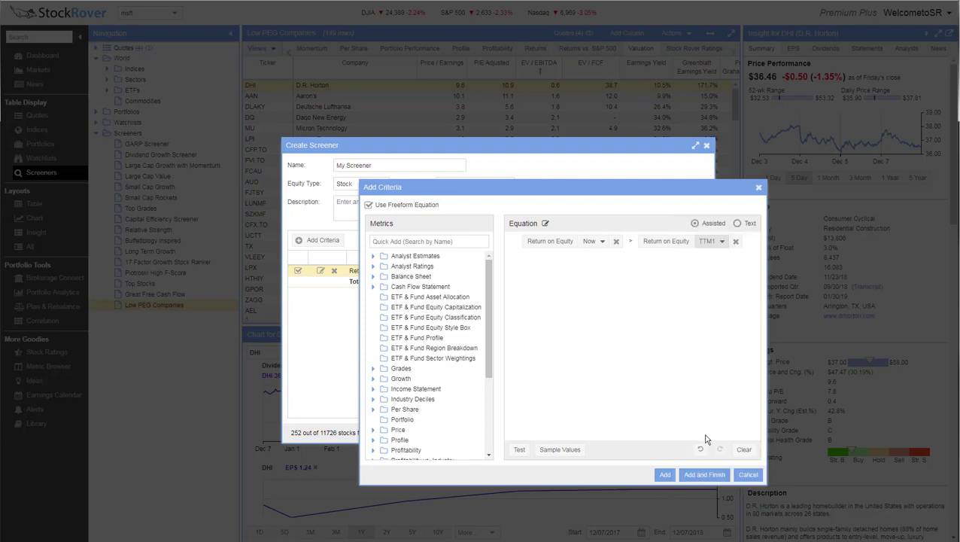
pyautogui.click(702, 475)
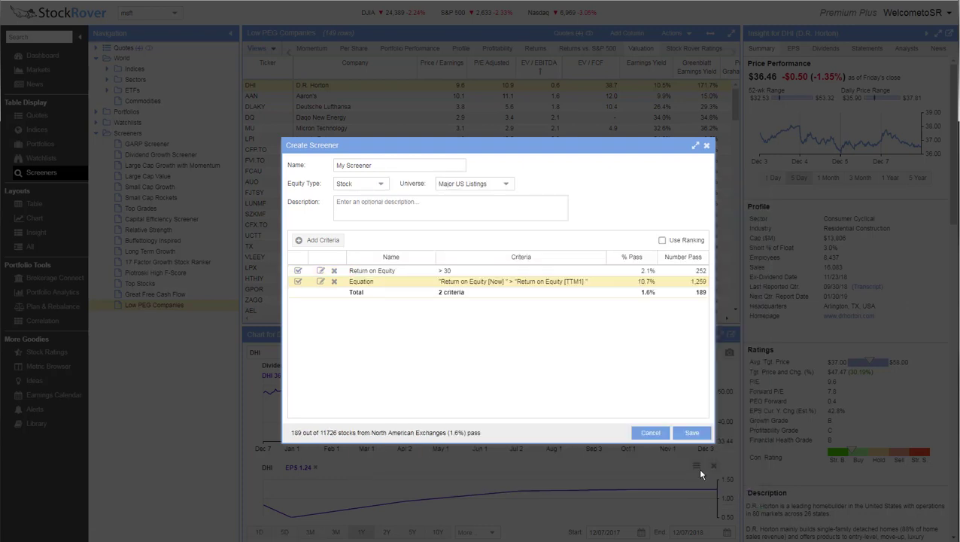
# - Save My Screener, re-save Great Free Cash Flow via Update Screener, and sort its results by Rank
pyautogui.click(691, 433)
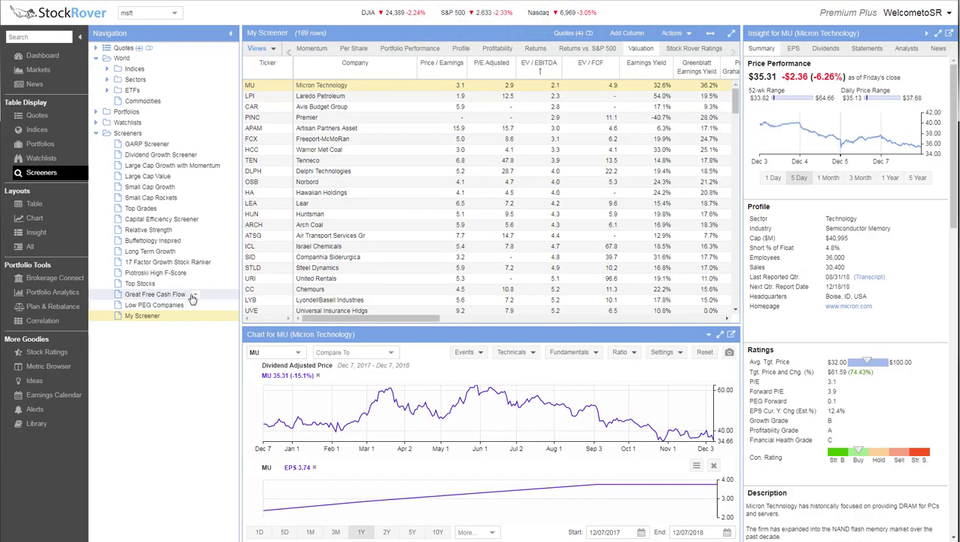
pyautogui.rightClick(193, 298)
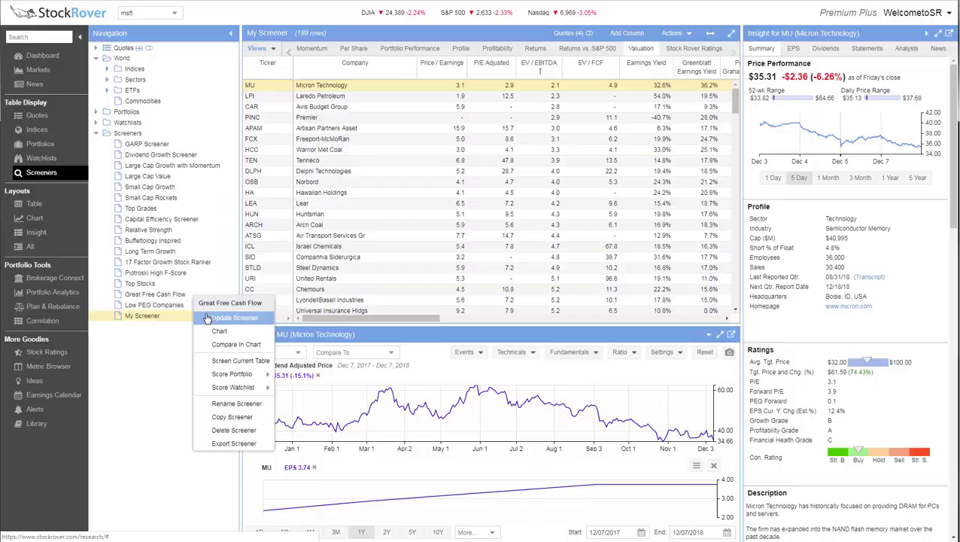
pyautogui.click(217, 317)
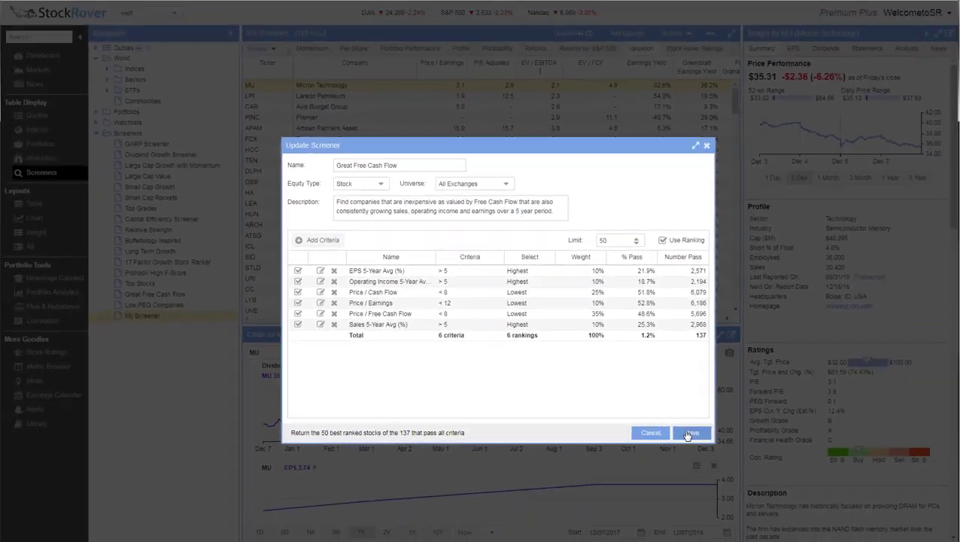
pyautogui.click(751, 484)
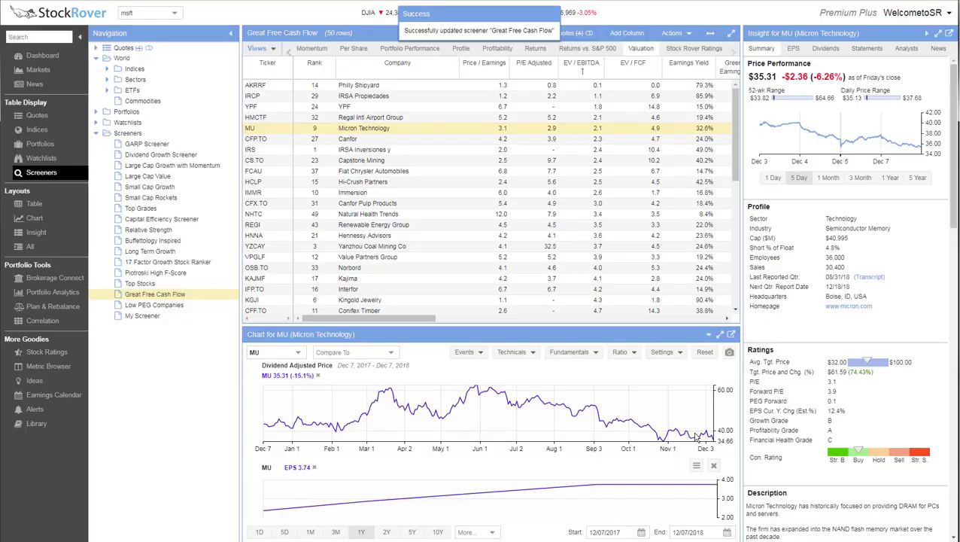
pyautogui.click(306, 65)
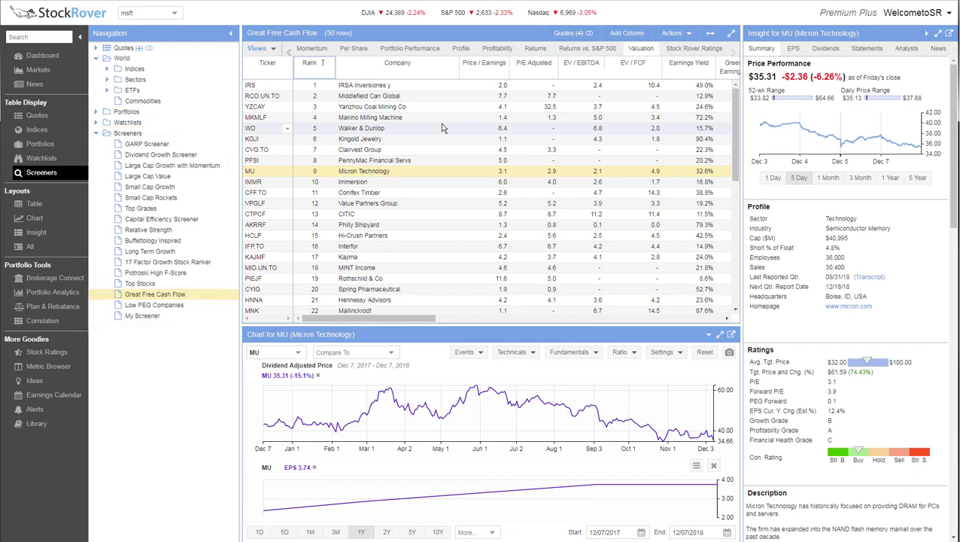
# - Dismiss the MU menus and switch to the Chart layout for Micron's full-size one-year chart
pyautogui.rightClick(270, 171)
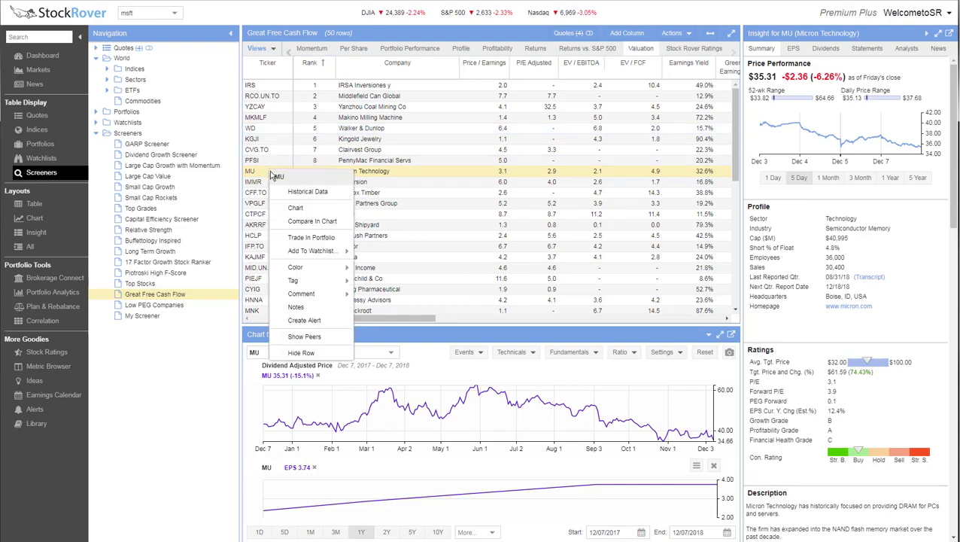
pyautogui.moveTo(314, 251)
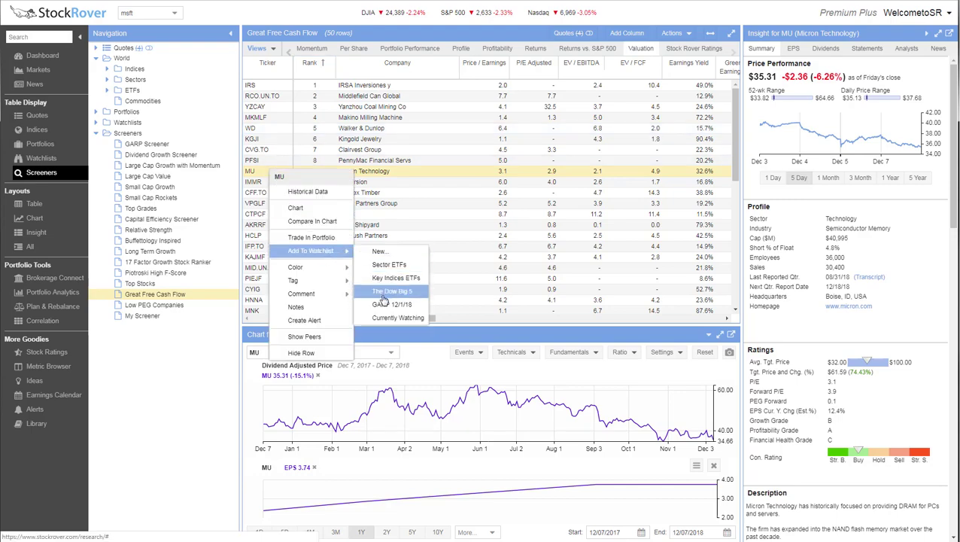
pyautogui.click(381, 311)
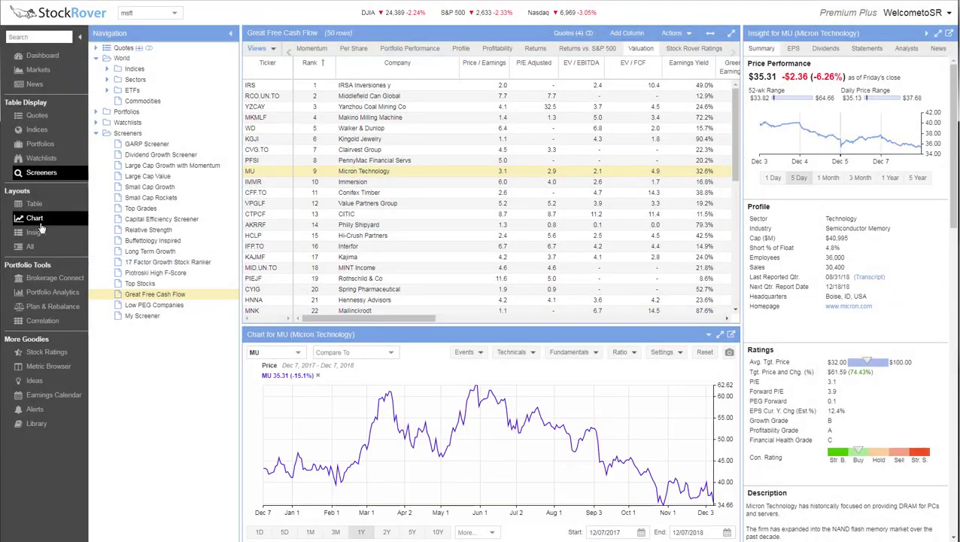
pyautogui.click(34, 218)
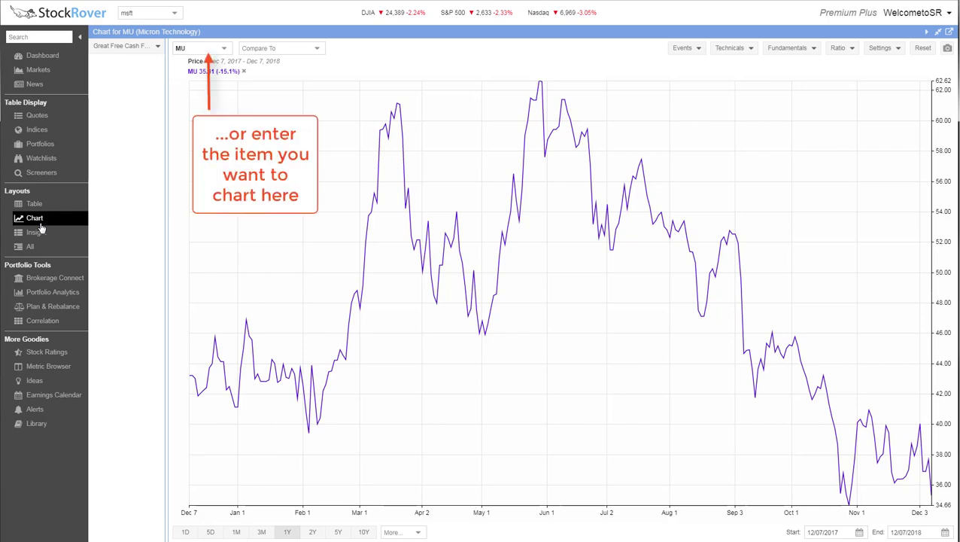
# - Adjust MU's price line for dividends and add the S&P 500 benchmark as a comparison
pyautogui.click(886, 48)
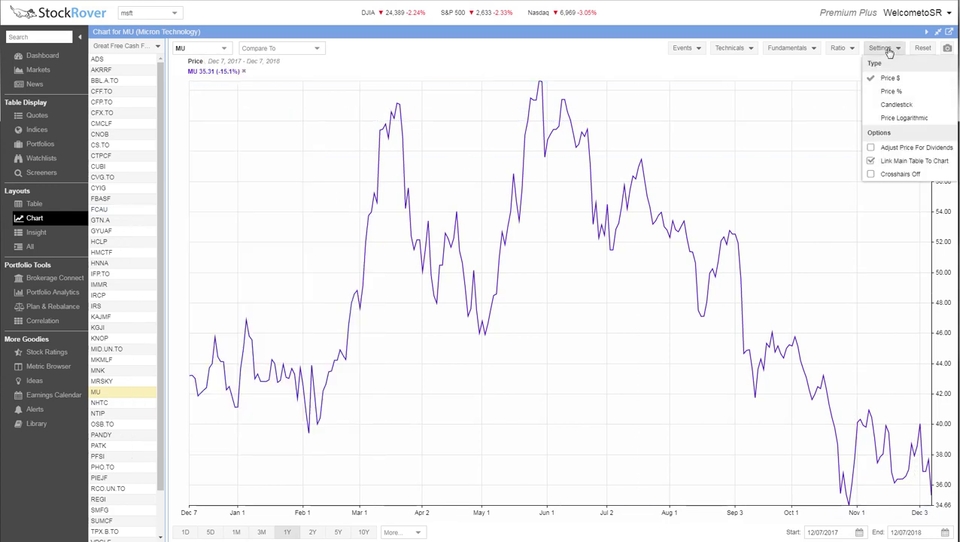
pyautogui.click(895, 148)
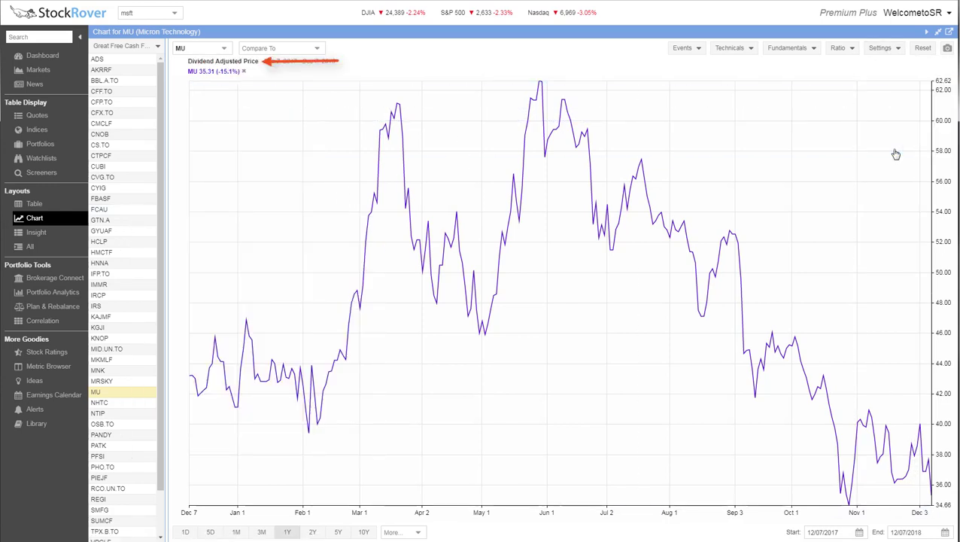
pyautogui.click(318, 51)
pyautogui.click(374, 82)
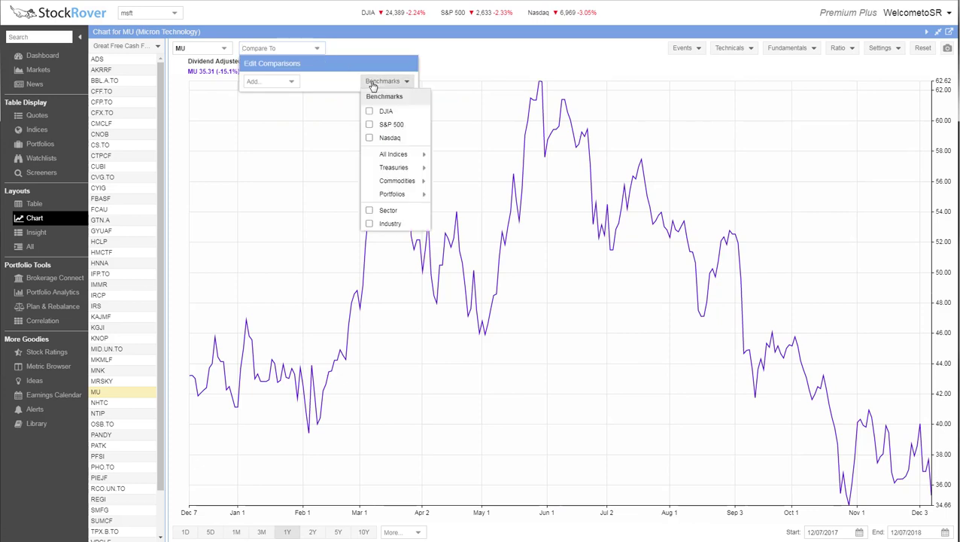
pyautogui.click(383, 124)
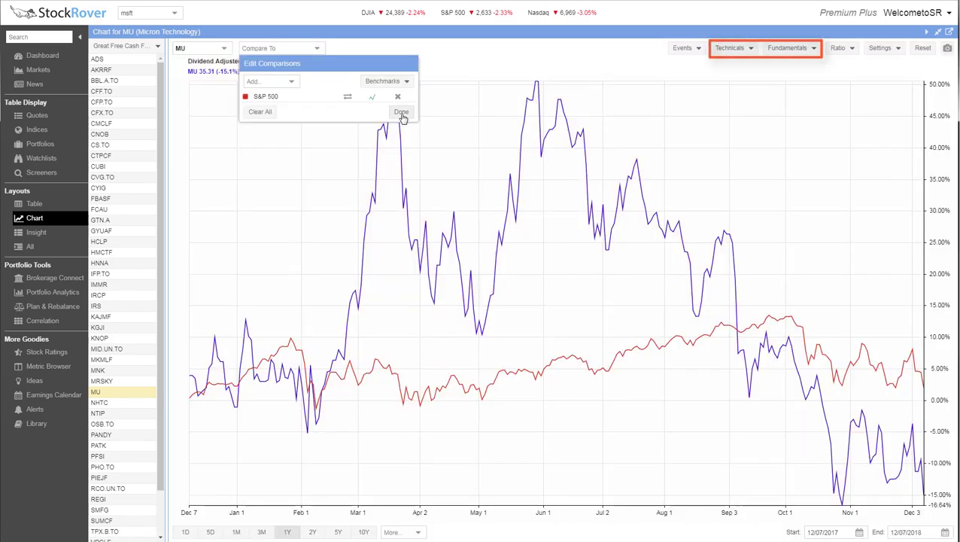
pyautogui.click(398, 114)
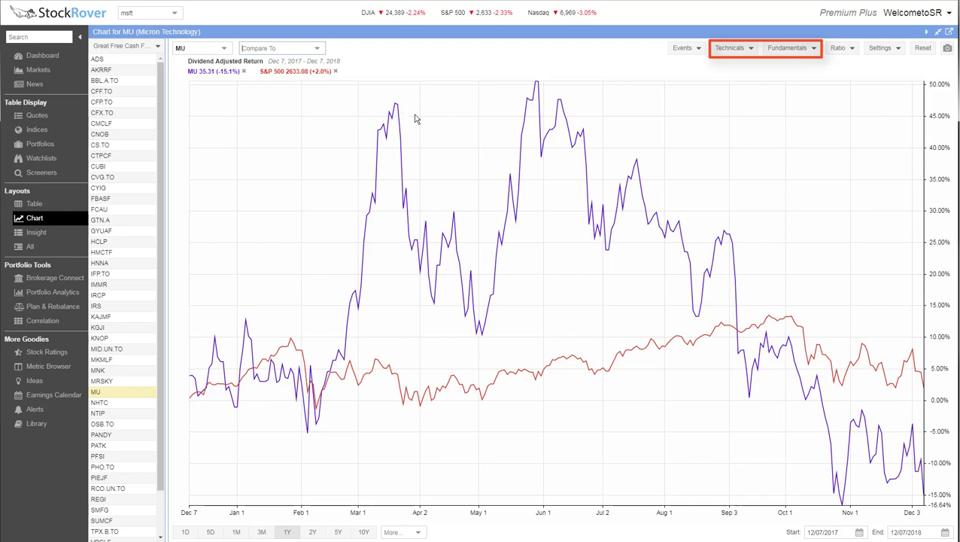
# - Add simple moving averages and an EPS panel, then set the chart range to 10 years
pyautogui.click(729, 49)
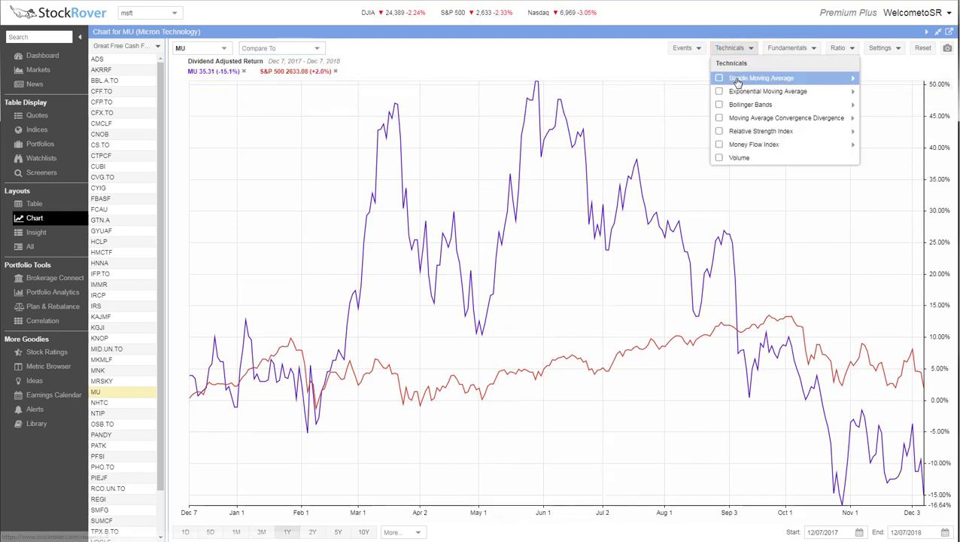
pyautogui.click(745, 78)
pyautogui.click(778, 49)
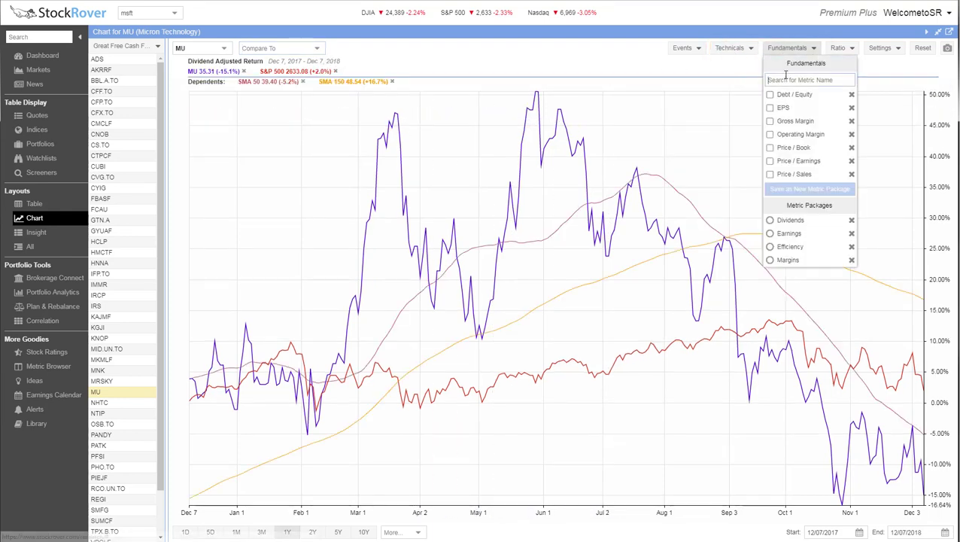
pyautogui.click(769, 107)
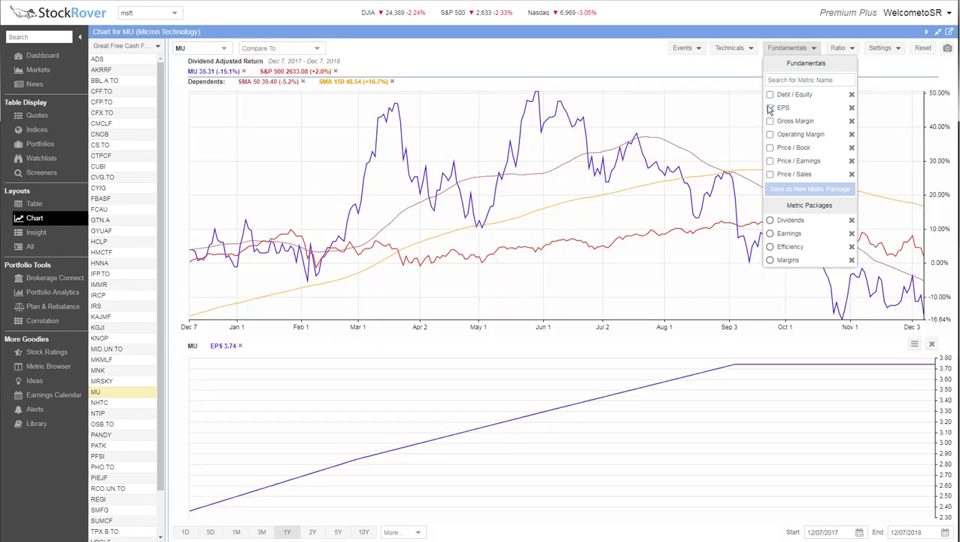
pyautogui.click(703, 68)
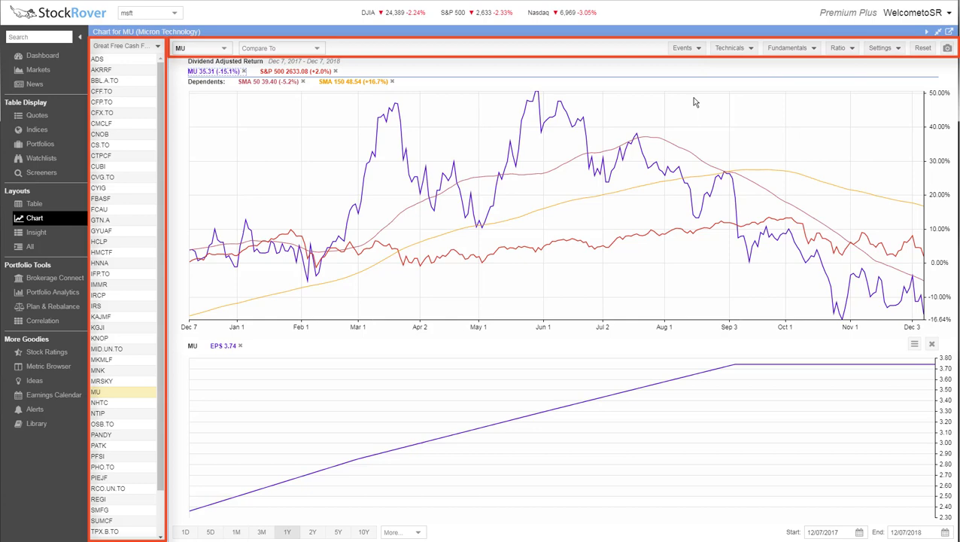
pyautogui.click(187, 532)
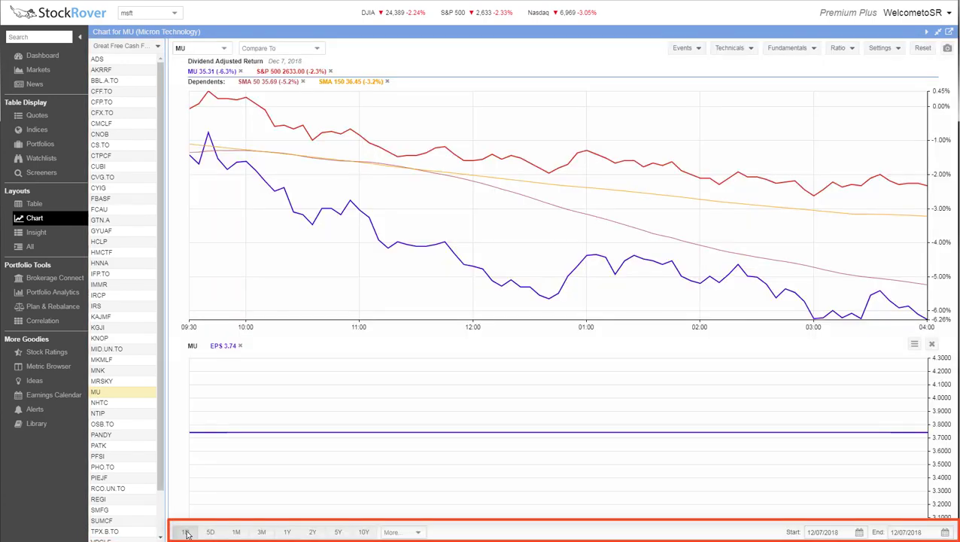
pyautogui.click(363, 532)
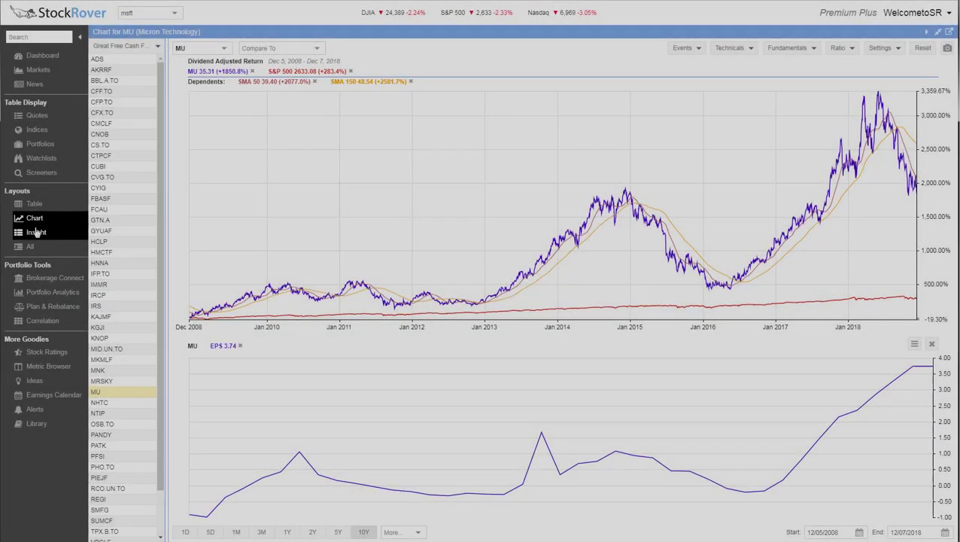
# - Open MU's Insight report and browse its EPS, Dividends, Statements, Analysts and News tabs
pyautogui.click(35, 232)
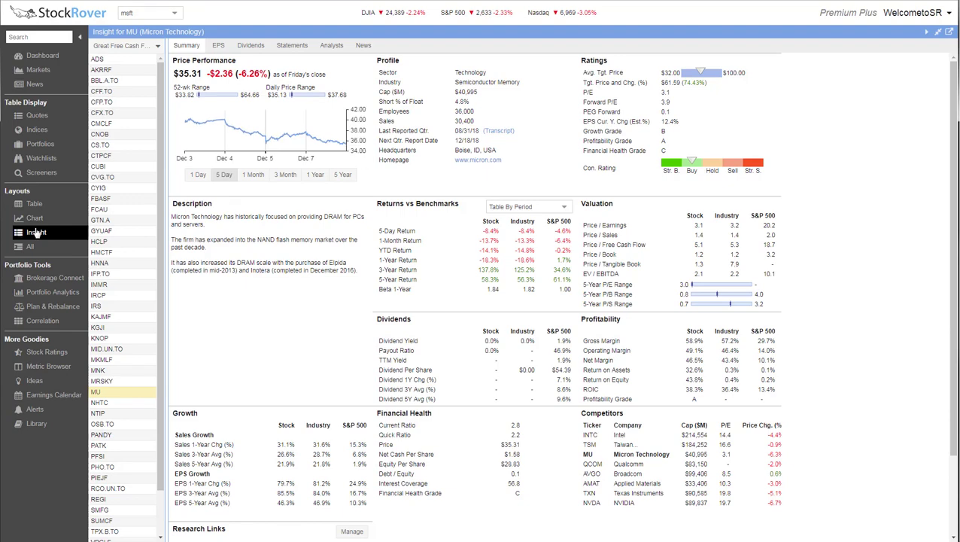
pyautogui.click(219, 45)
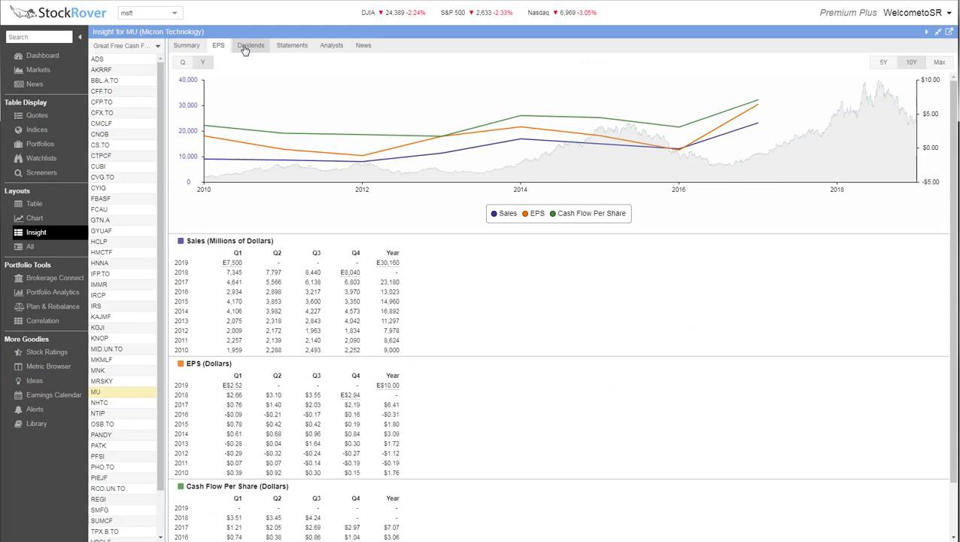
pyautogui.click(242, 47)
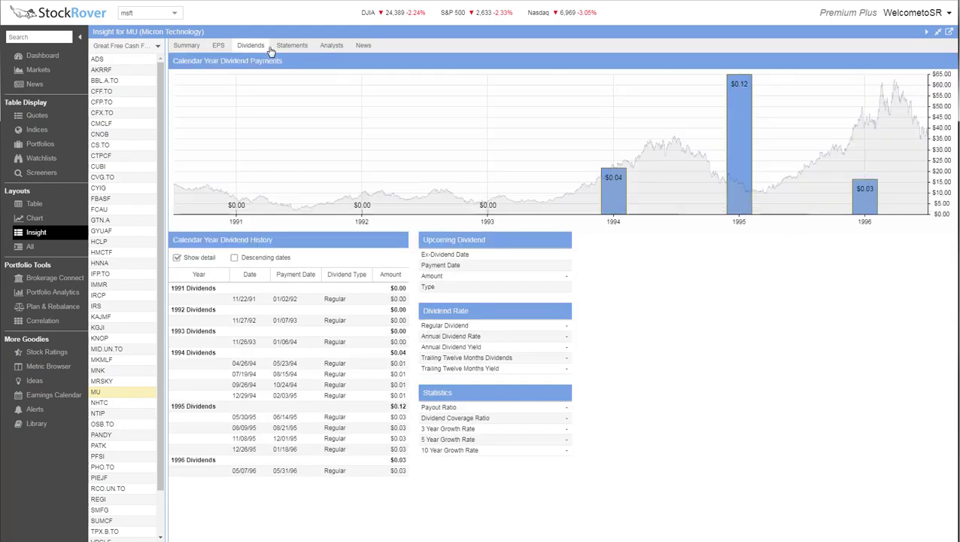
pyautogui.click(280, 47)
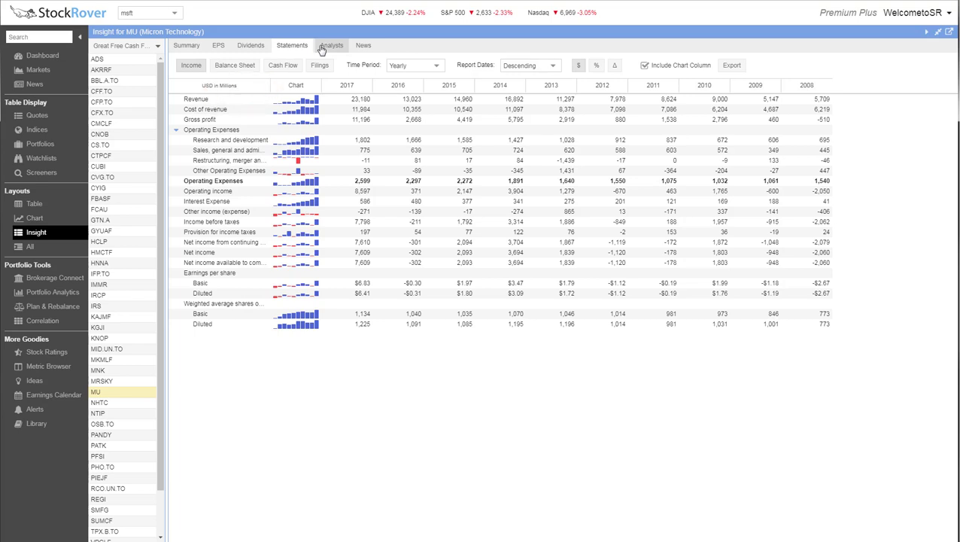
pyautogui.click(322, 47)
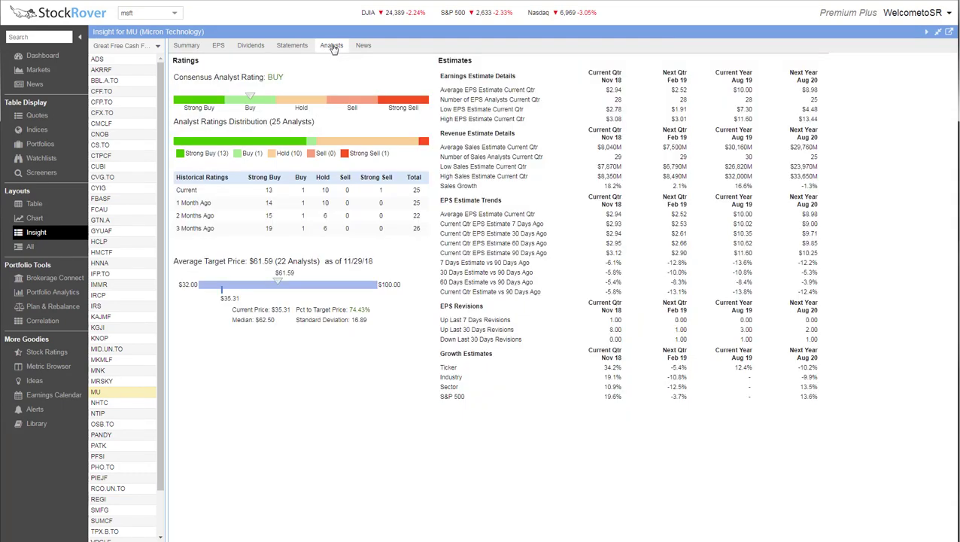
pyautogui.click(363, 47)
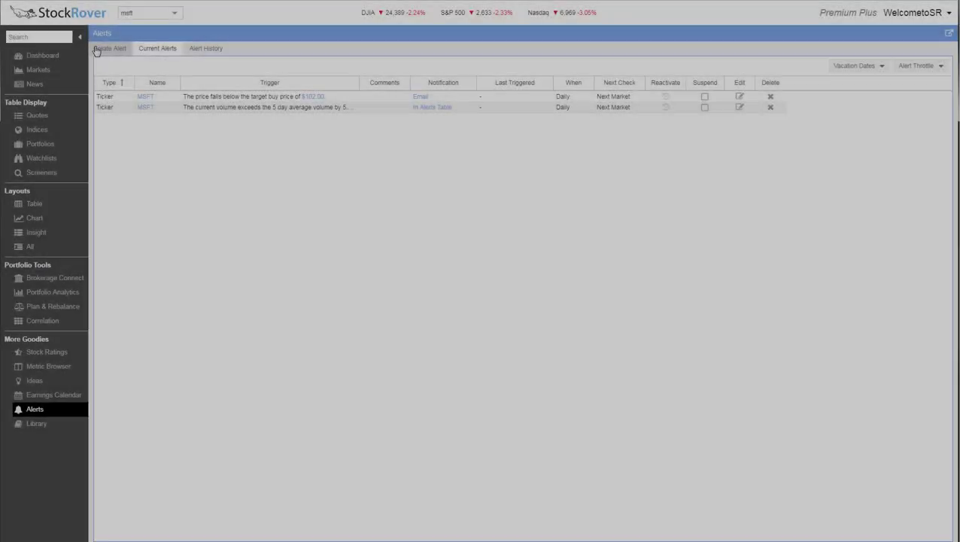
# - Save MSFT alerts for the $102.00 target buy price and high volume, then open MU's Stock Ratings
pyautogui.click(96, 49)
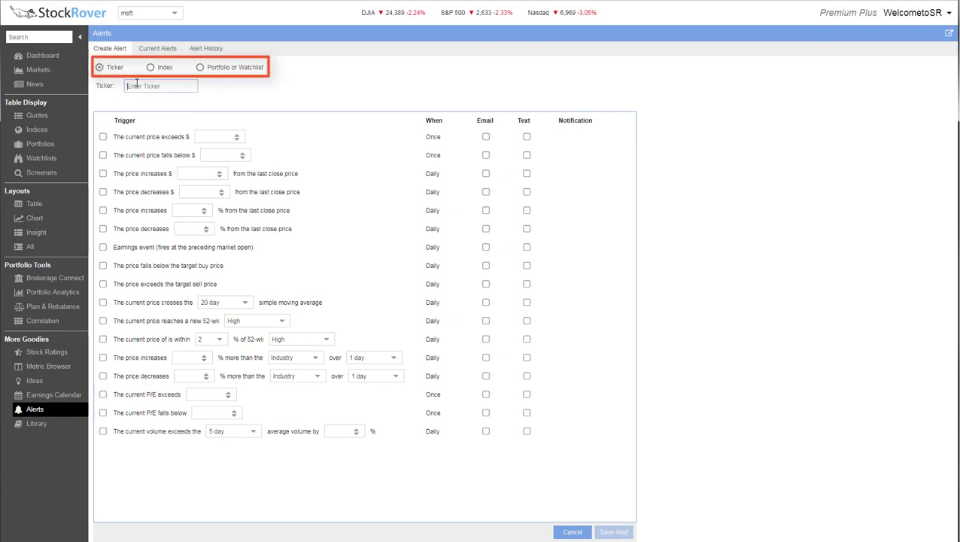
pyautogui.write('msft')
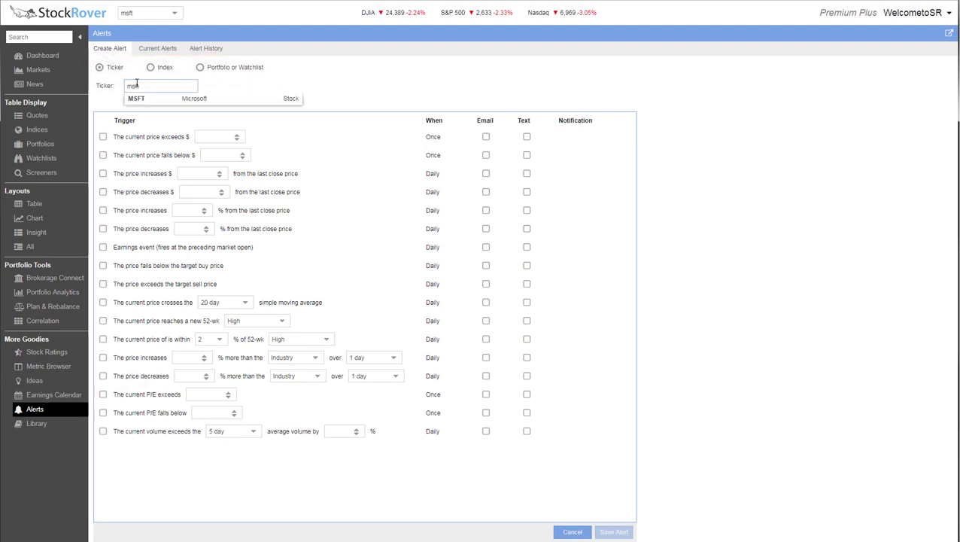
pyautogui.click(152, 98)
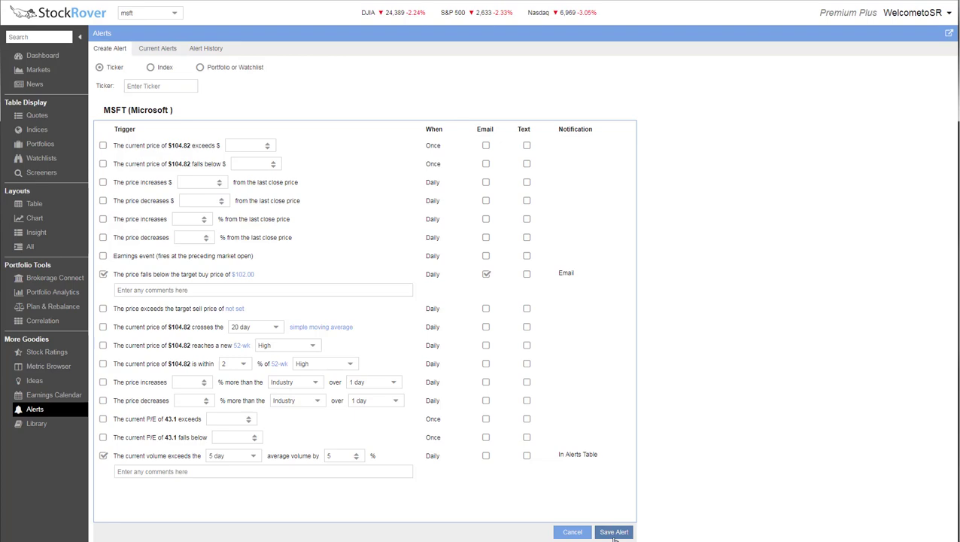
pyautogui.click(614, 533)
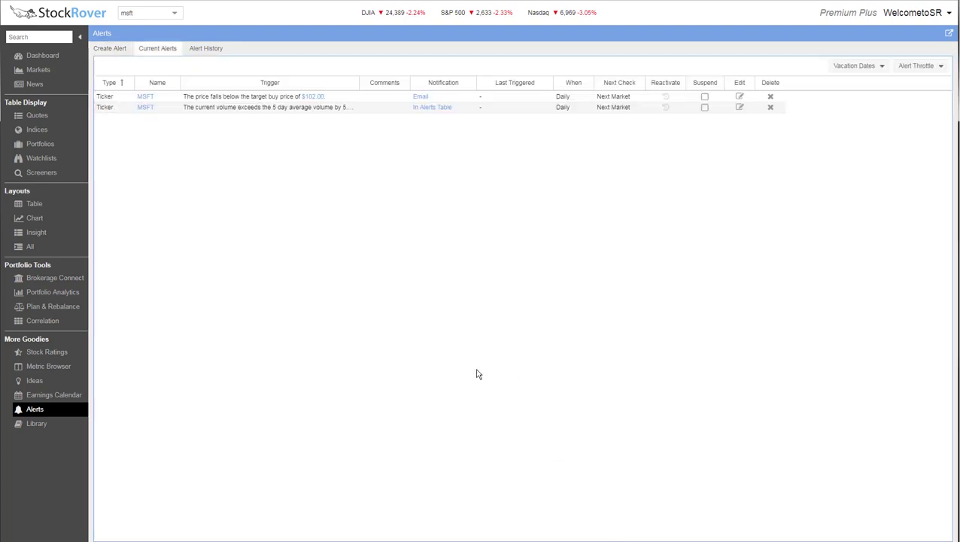
pyautogui.click(47, 353)
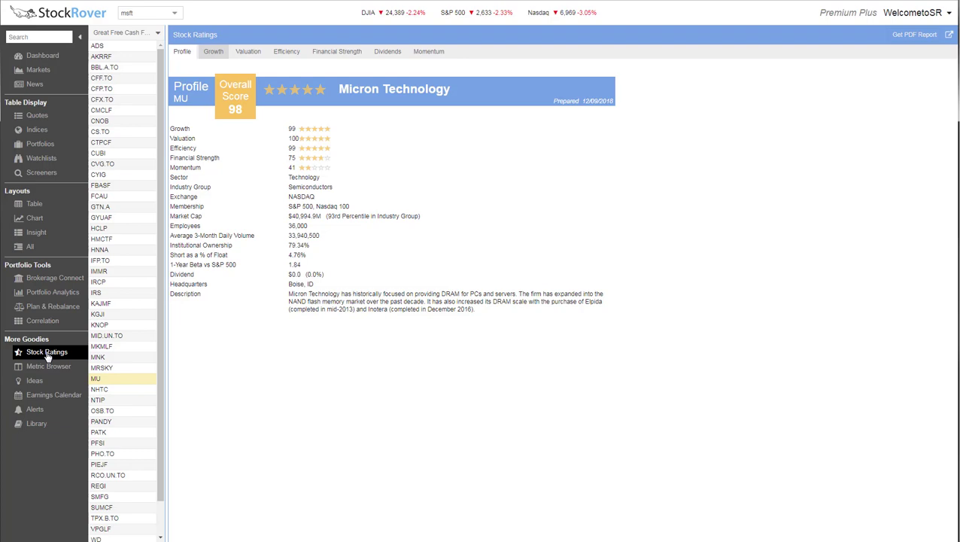
# - Review MU's Growth and Valuation ratings, scrolling down to the Peers Analysis table and back
pyautogui.click(211, 55)
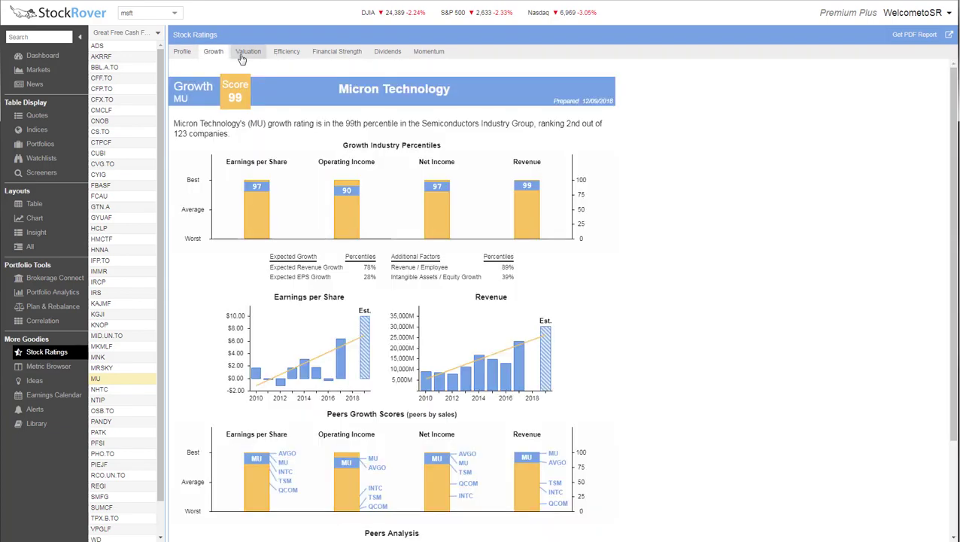
pyautogui.click(242, 57)
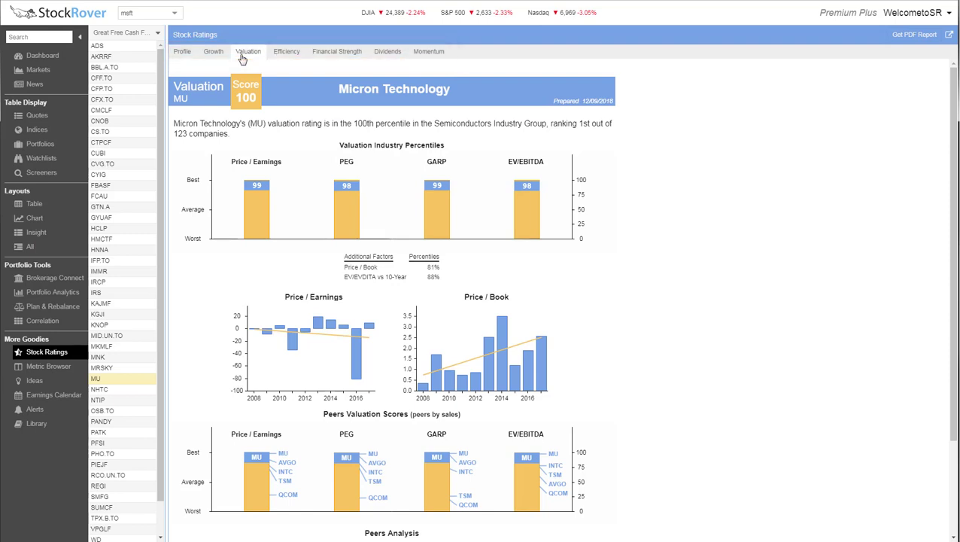
pyautogui.scroll(-2, 615, 396)
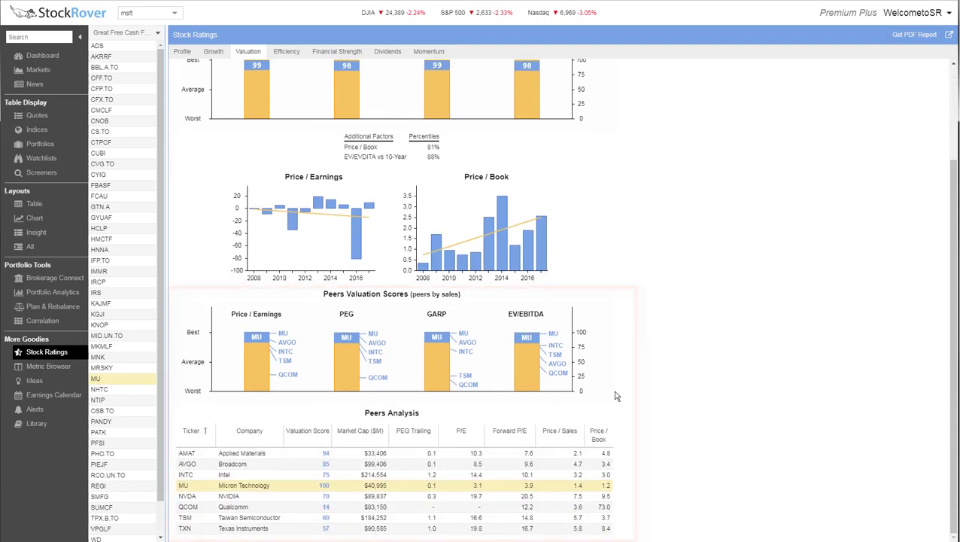
pyautogui.scroll(2, 615, 396)
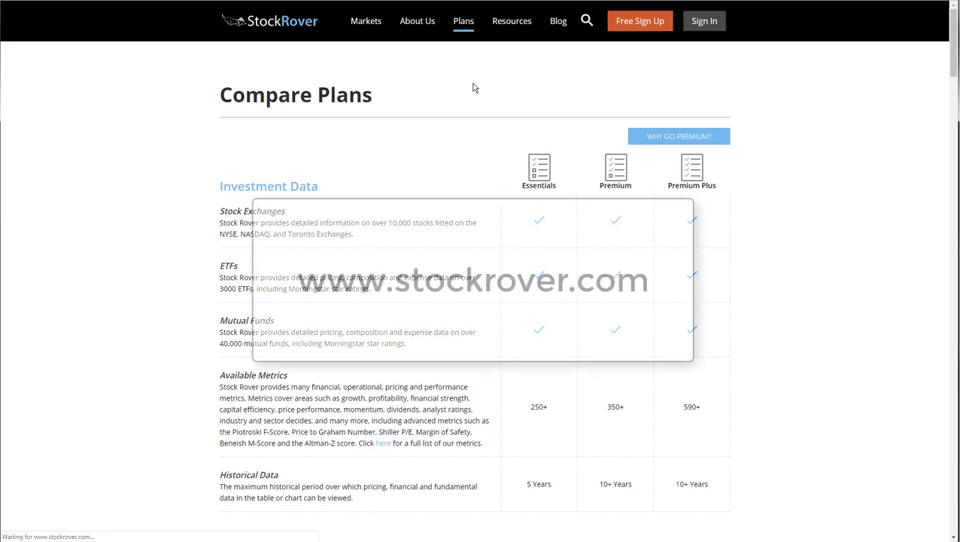
pyautogui.moveTo(465, 30)
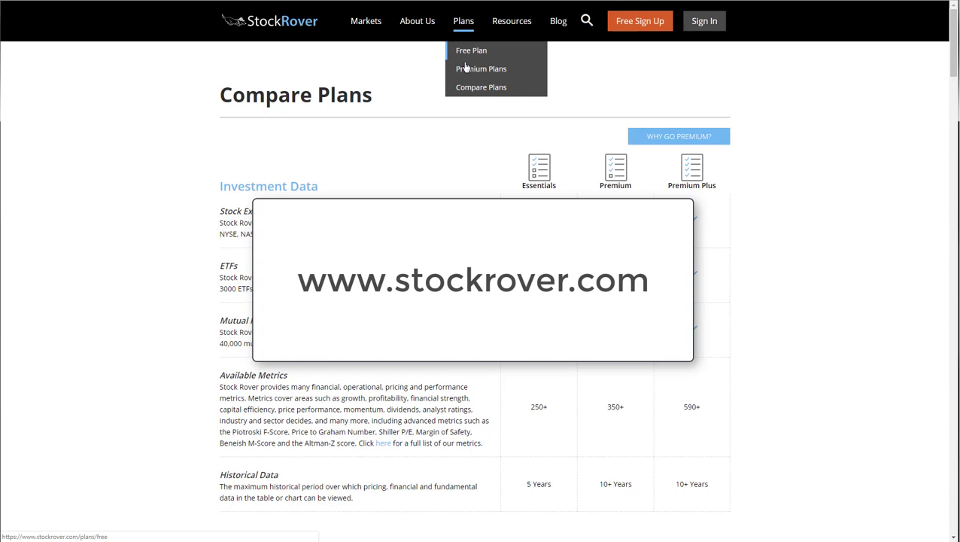
pyautogui.click(466, 88)
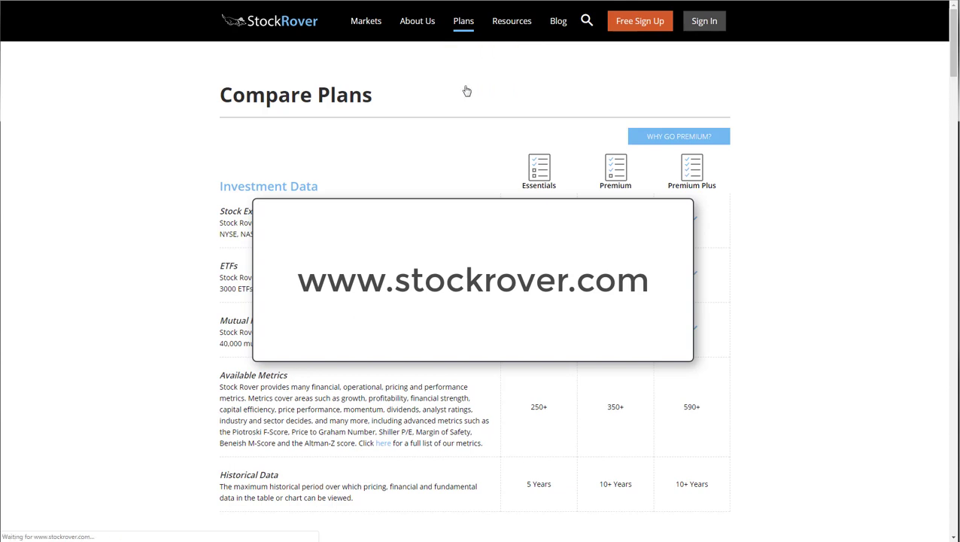